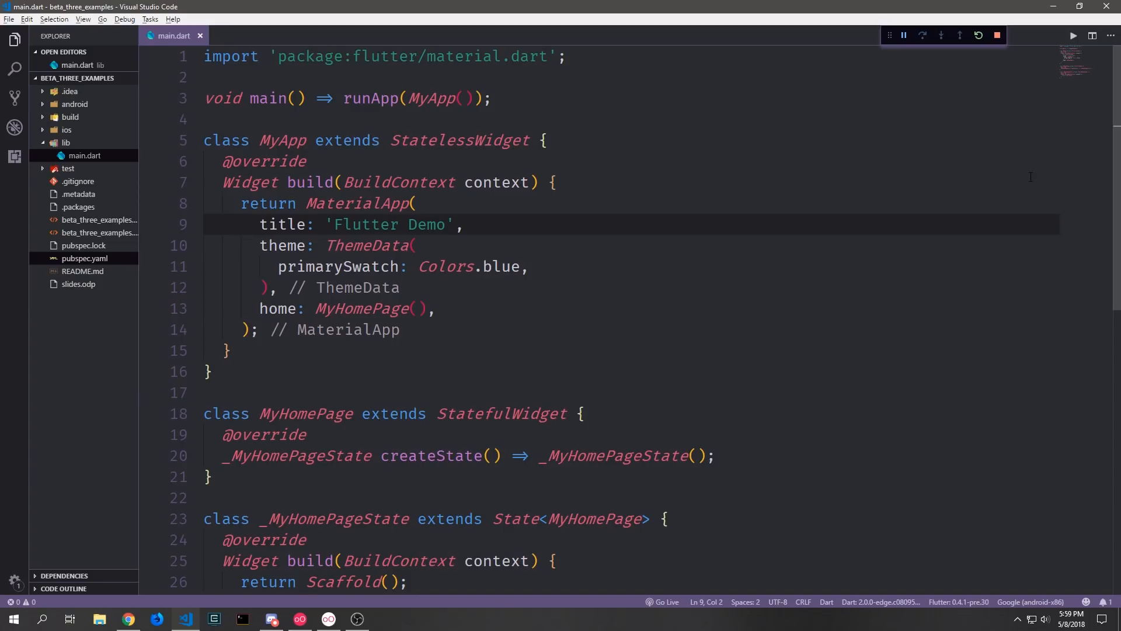
{"action": "scroll", "coordinate": [703, 258], "scroll_direction": "down", "scroll_amount": 2}
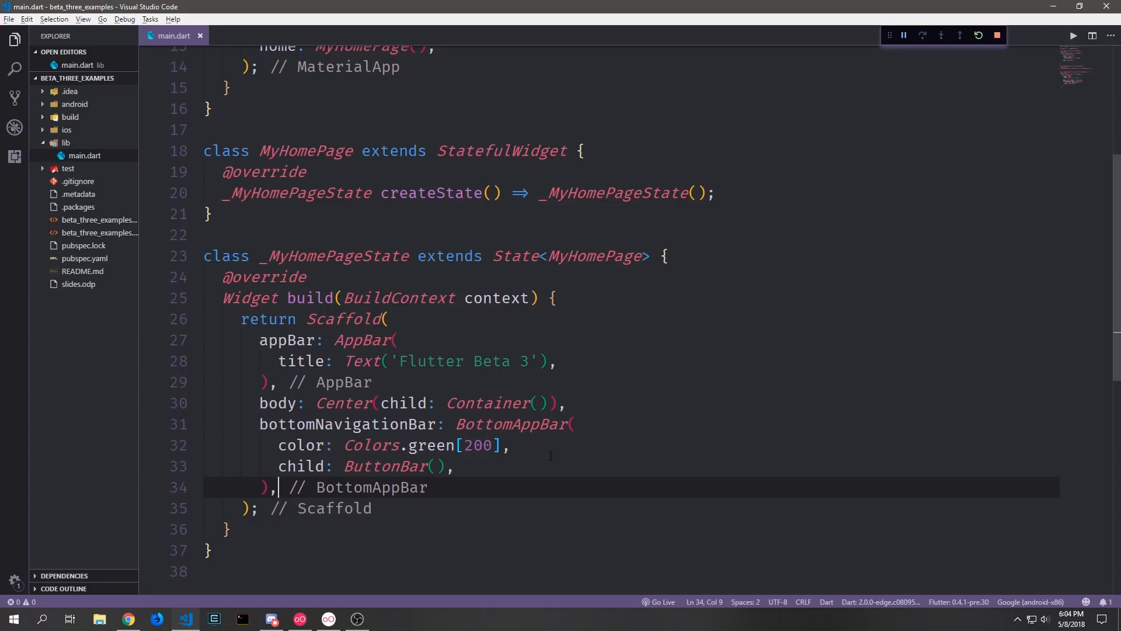
Switch to the Genymotion emulator to launch and view the running app.
{"action": "key", "text": "alt+Tab"}
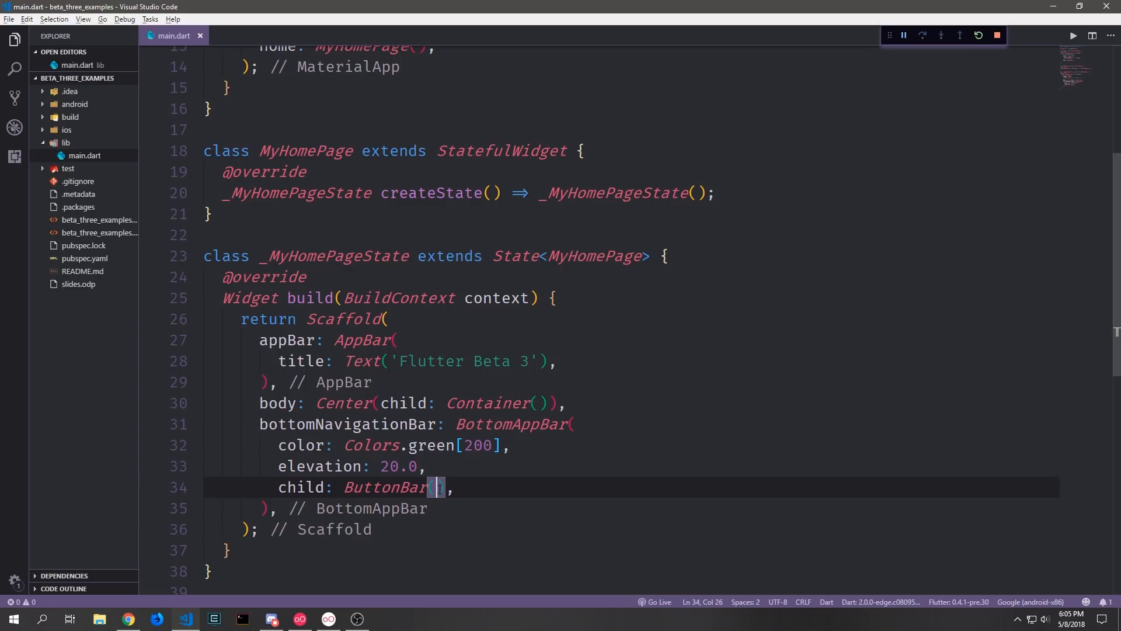
Paste the four IconButtons (home, backspace, info, http) as the ButtonBar children.
{"action": "key", "text": "ctrl+v"}
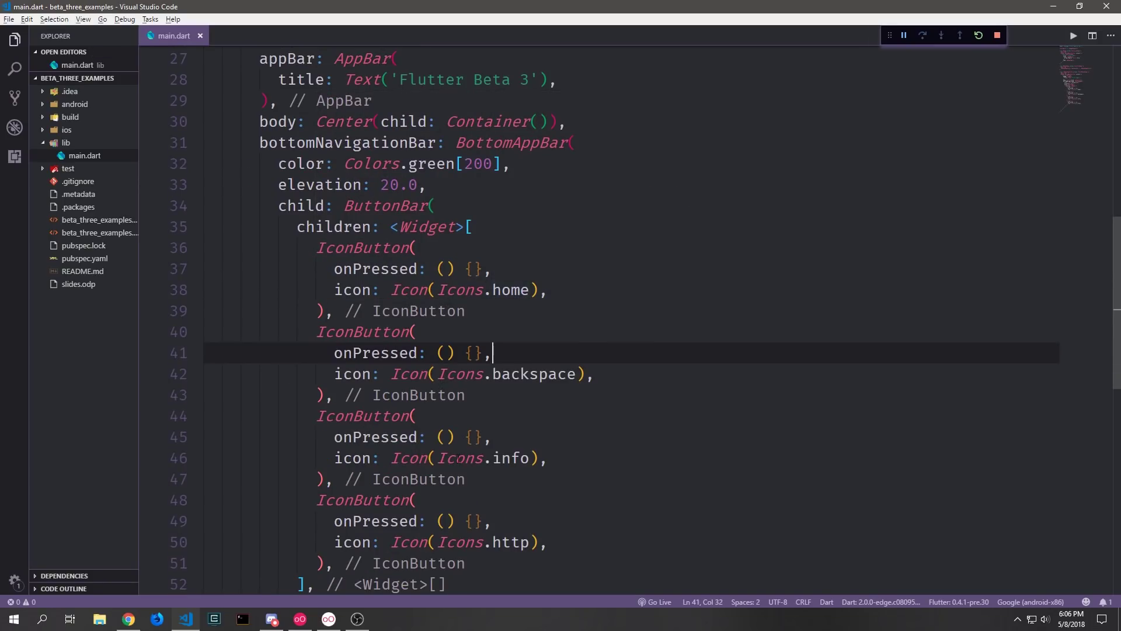
{"action": "scroll", "coordinate": [613, 351], "scroll_direction": "down", "scroll_amount": 1}
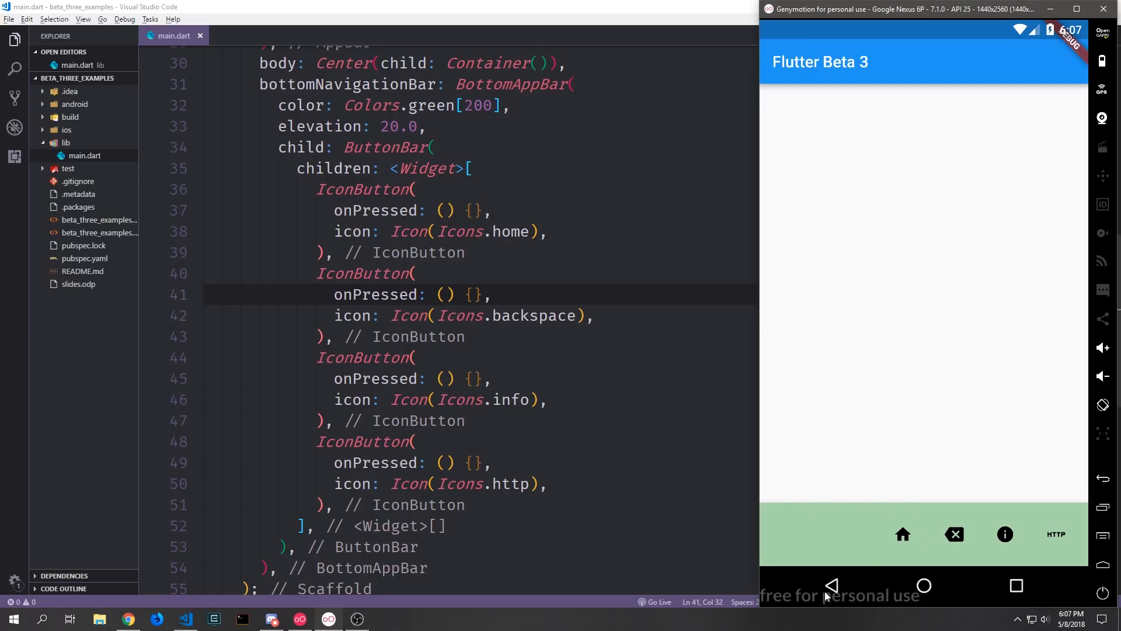
Tap the info icon button in the emulator to test the bottom app bar.
{"action": "left_click", "coordinate": [1005, 535]}
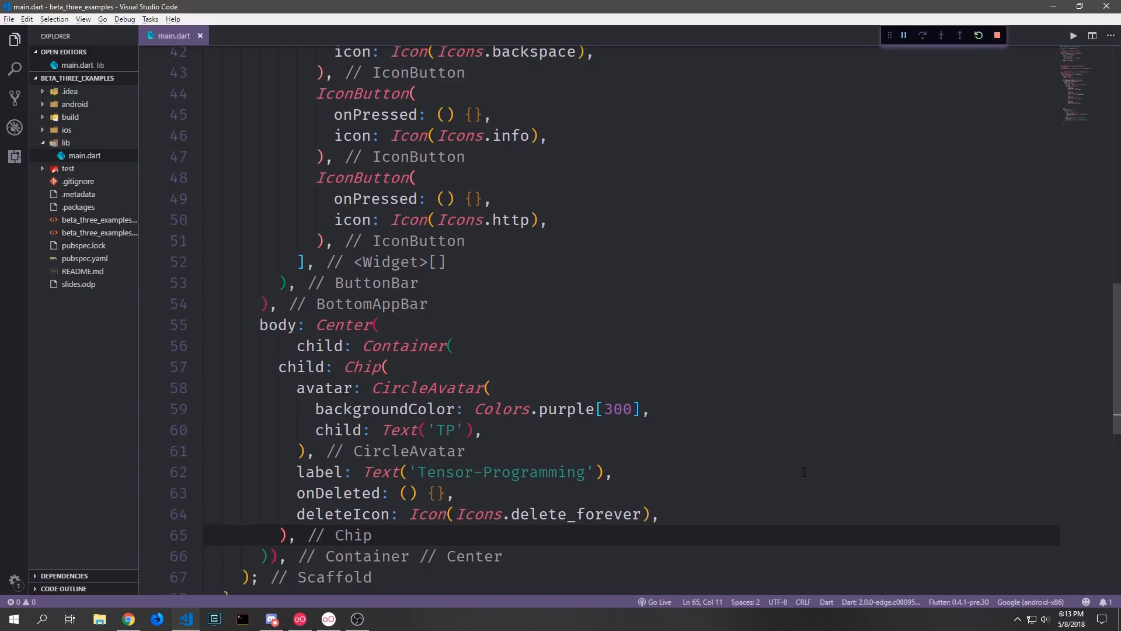
Review the chip's onDeleted and deleteIcon properties, then show the reloaded chip in the emulator.
{"action": "double_click", "coordinate": [347, 492]}
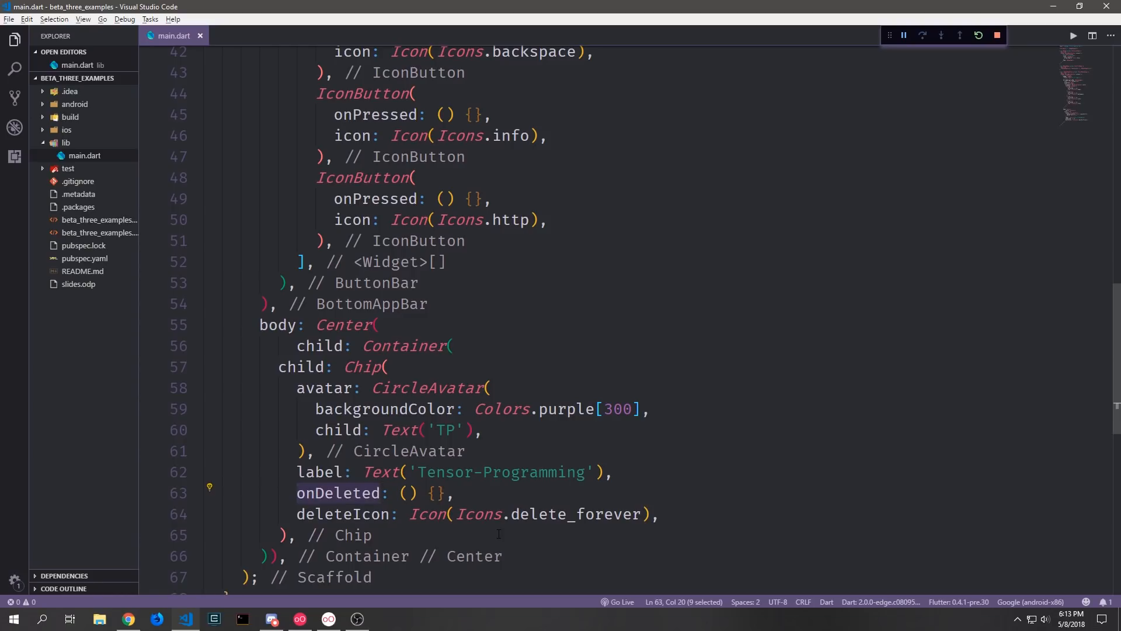
{"action": "double_click", "coordinate": [347, 515]}
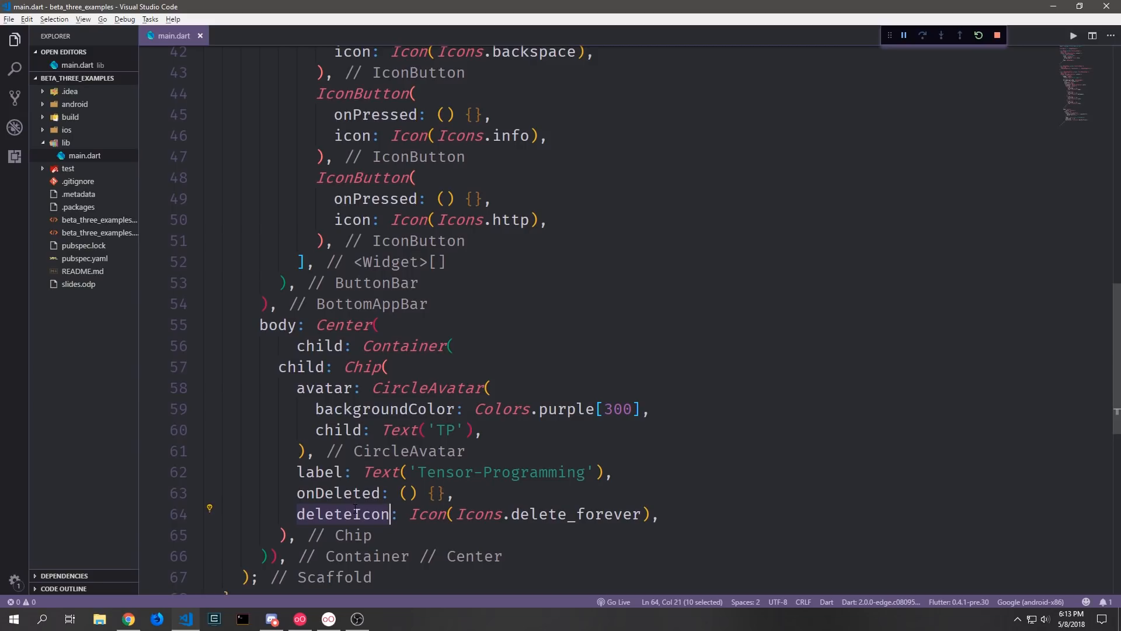
{"action": "key", "text": "alt+Tab"}
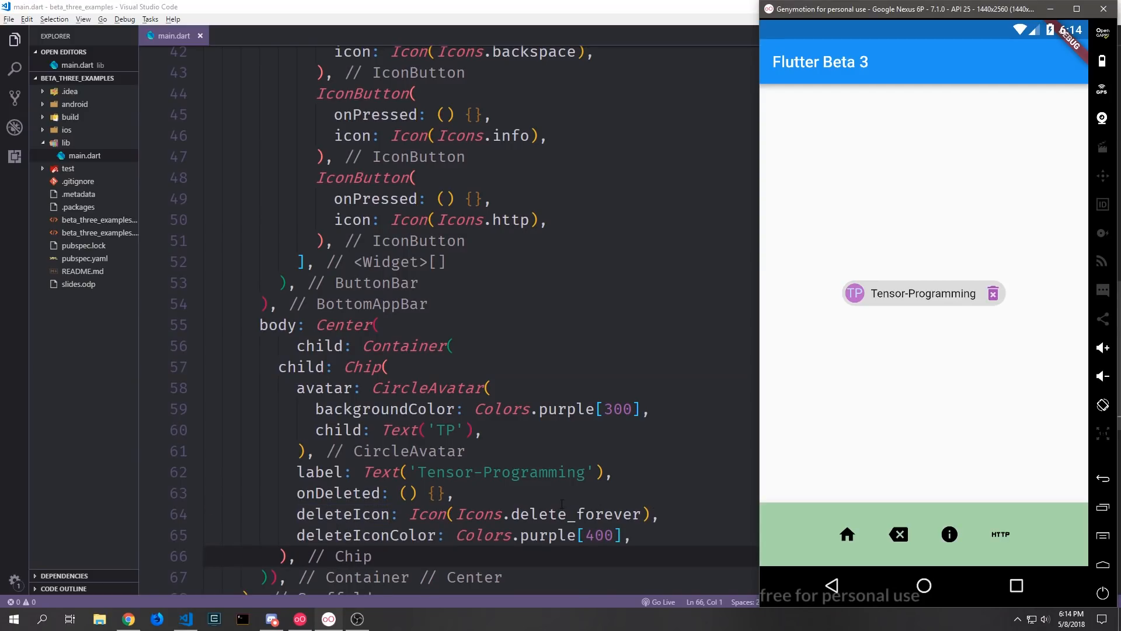
{"action": "scroll", "coordinate": [482, 351], "scroll_direction": "down", "scroll_amount": 1}
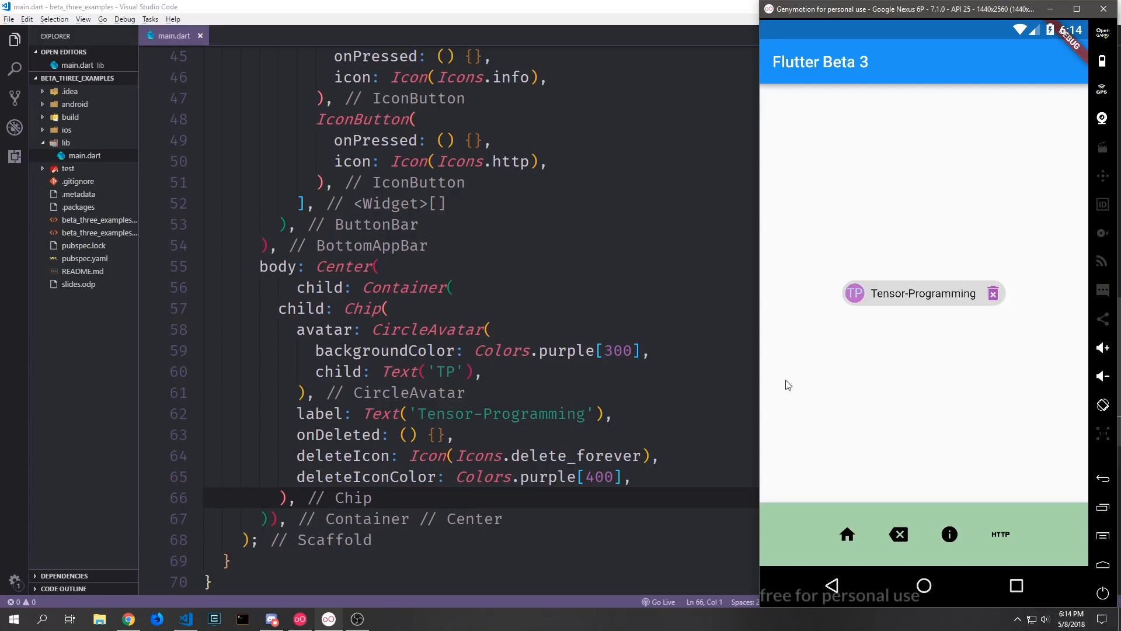
Tap the chip's delete_forever icon in the emulator to test it.
{"action": "left_click", "coordinate": [993, 294]}
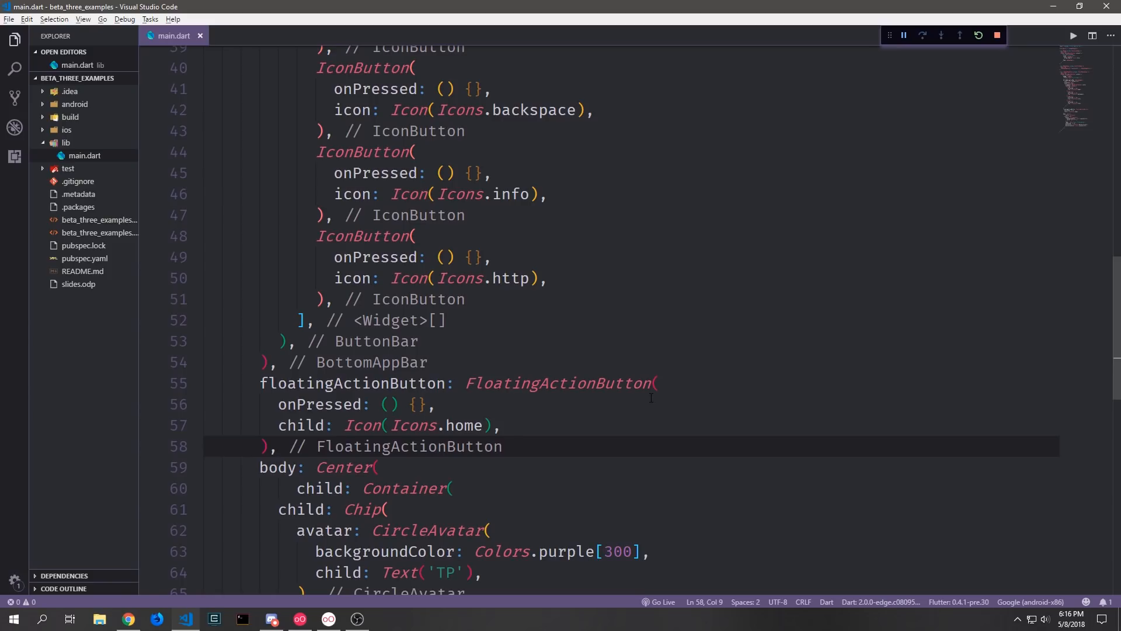
View the FAB in the emulator, then set its location to centerFloat and save to reload.
{"action": "key", "text": "alt+Tab"}
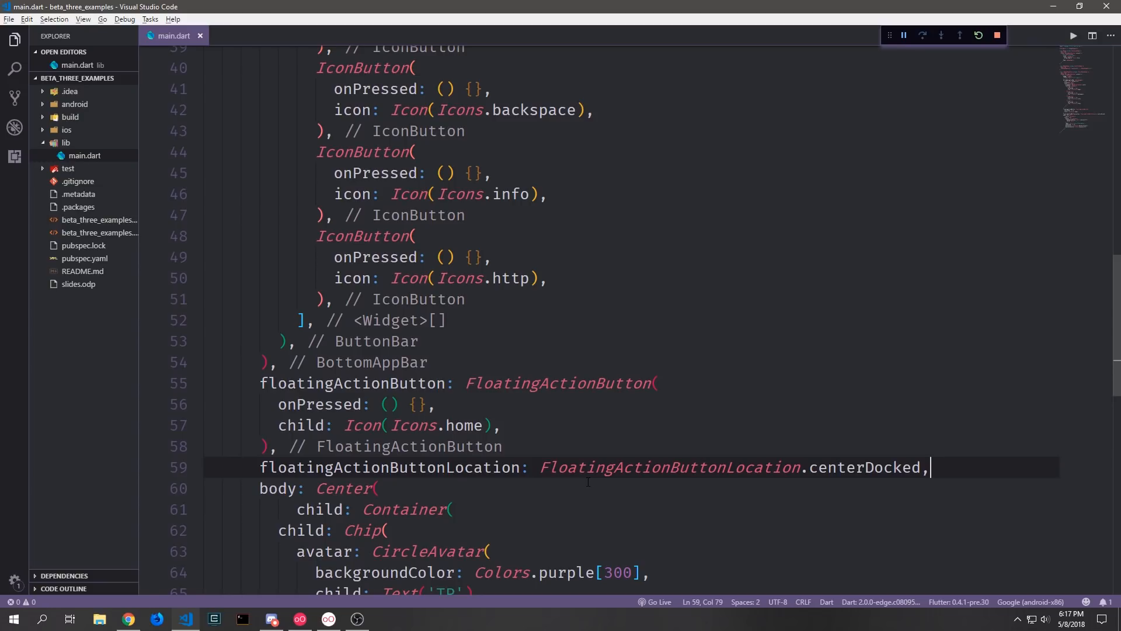
{"action": "double_click", "coordinate": [619, 467]}
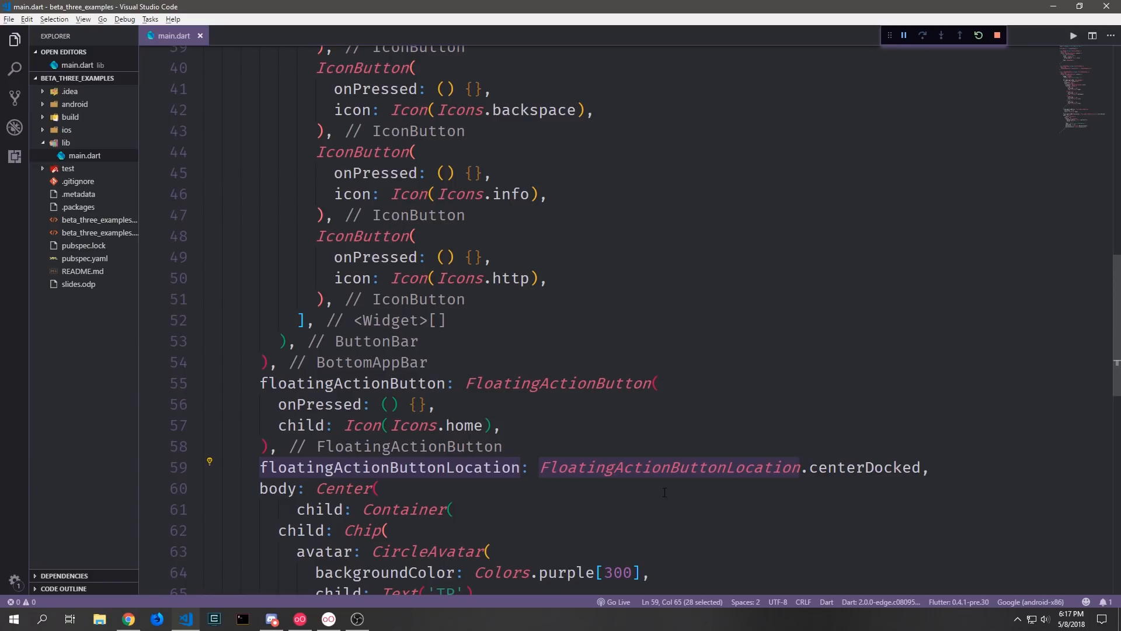
{"action": "key", "text": "alt+Tab"}
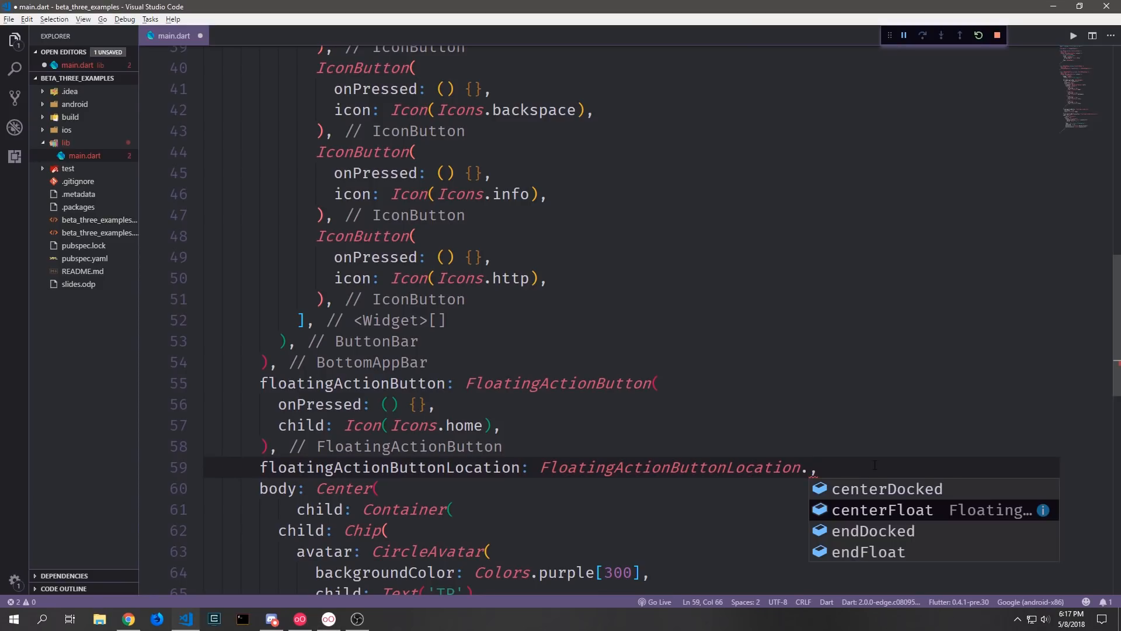
{"action": "key", "text": "Return"}
{"action": "key", "text": "ctrl+s"}
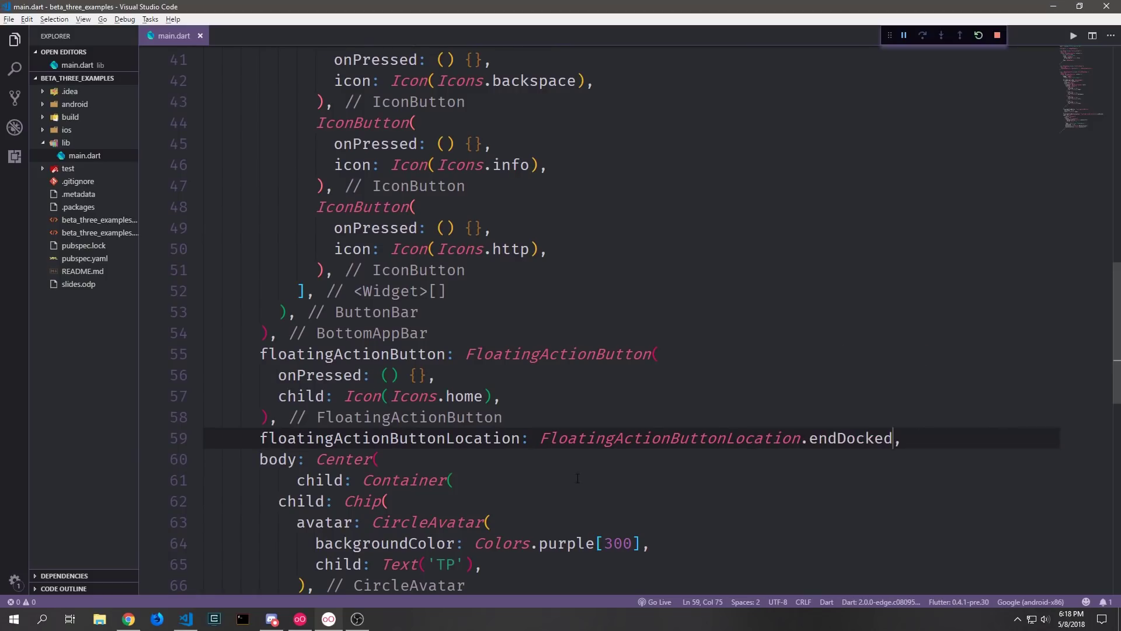
Replace the endDocked location with endFloat via IntelliSense and save to reload.
{"action": "left_click", "coordinate": [456, 481]}
{"action": "double_click", "coordinate": [851, 438]}
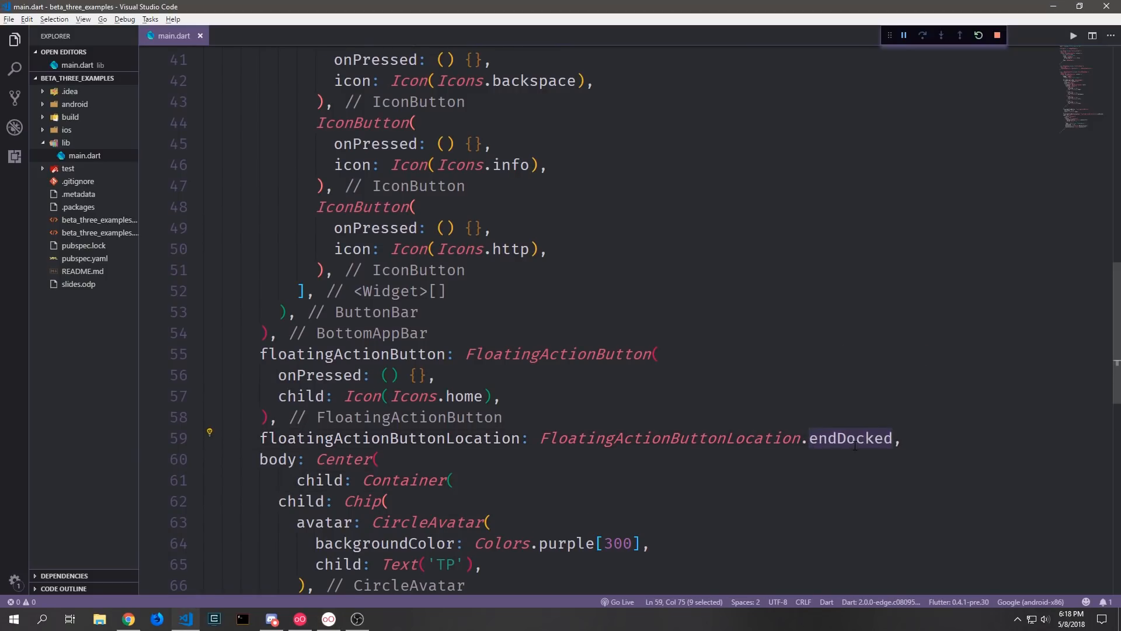
{"action": "key", "text": "BackSpace"}
{"action": "key", "text": "ctrl+space"}
{"action": "type", "text": "end"}
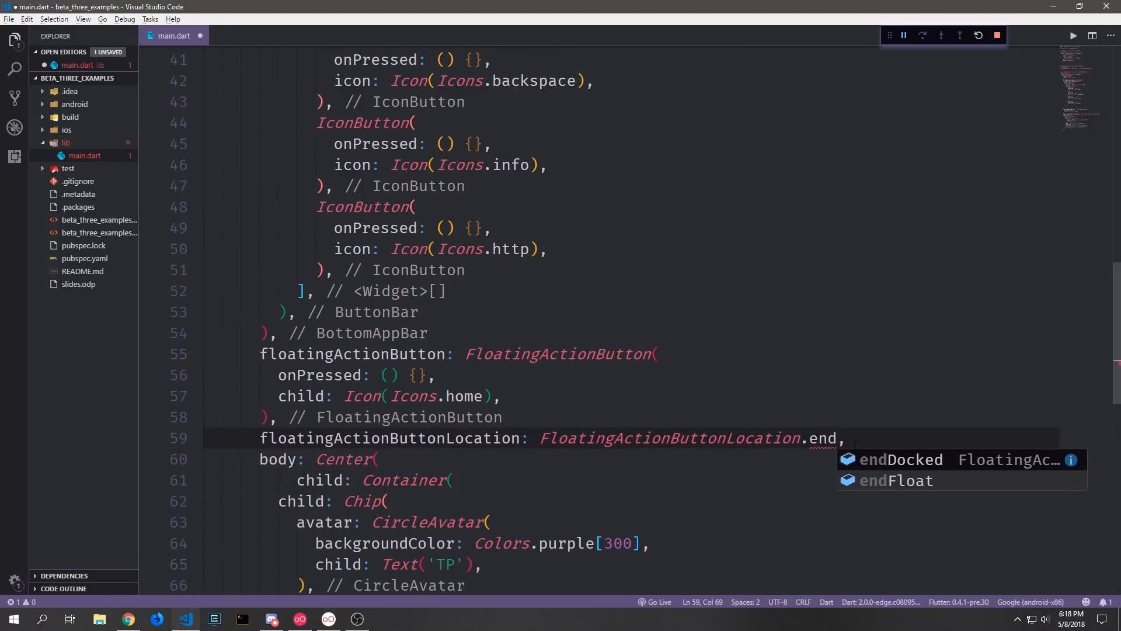
{"action": "key", "text": "Down"}
{"action": "key", "text": "Return"}
{"action": "key", "text": "ctrl+s"}
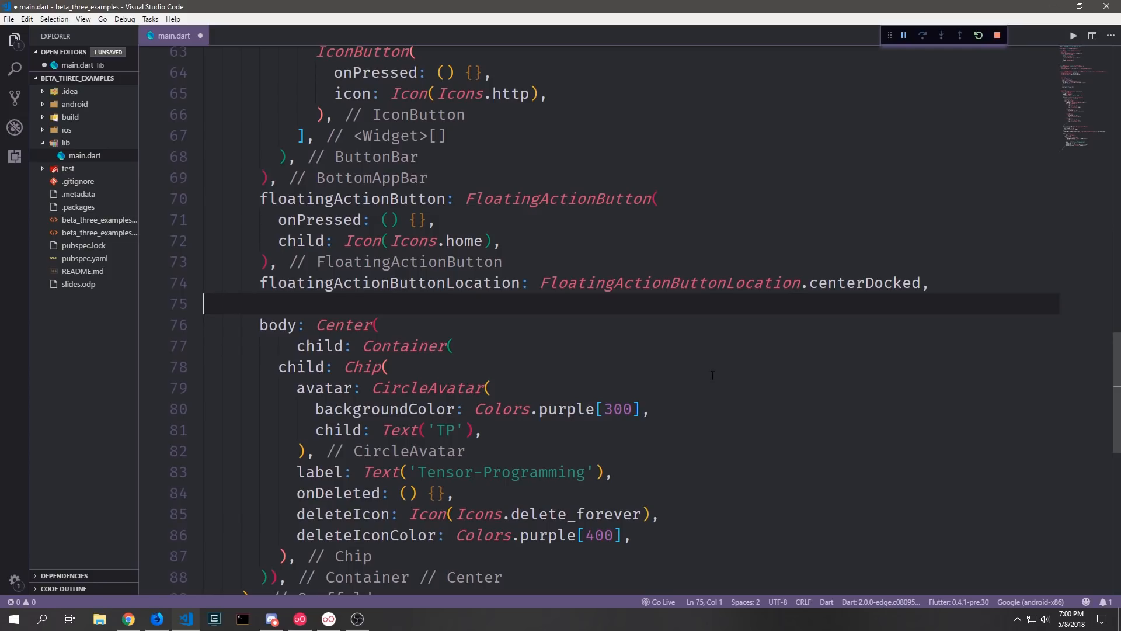
{"action": "type", "text": "floatingActionButtonAnimator: ,"}
Leave the floatingActionButtonAnimator value empty, dismissing the IntelliSense suggestions.
{"action": "key", "text": "Left"}
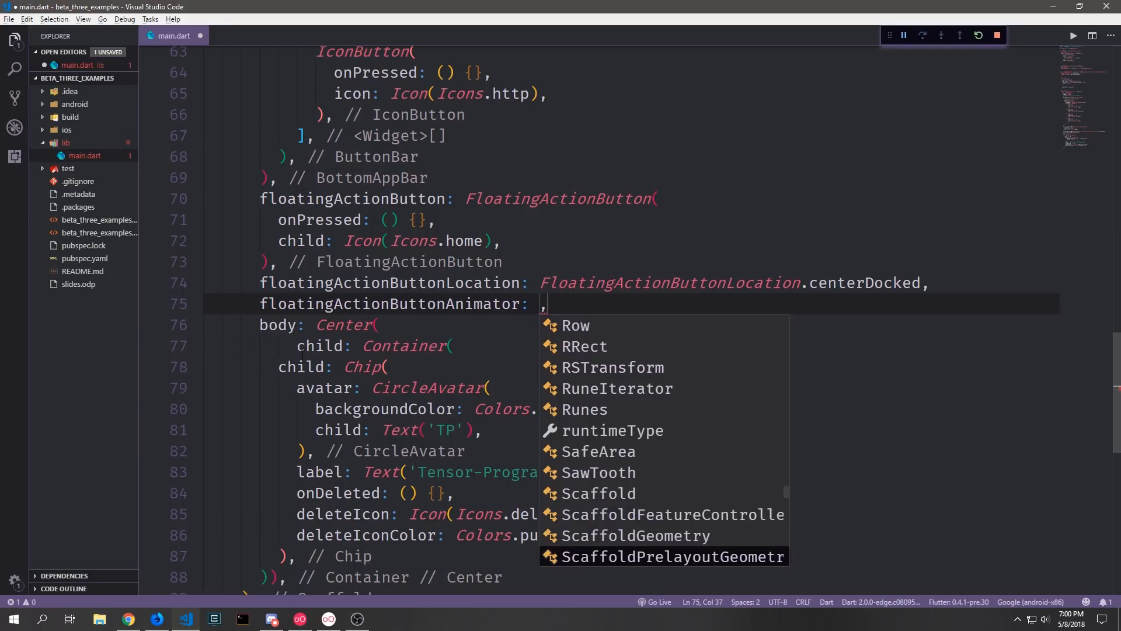
{"action": "key", "text": "Escape"}
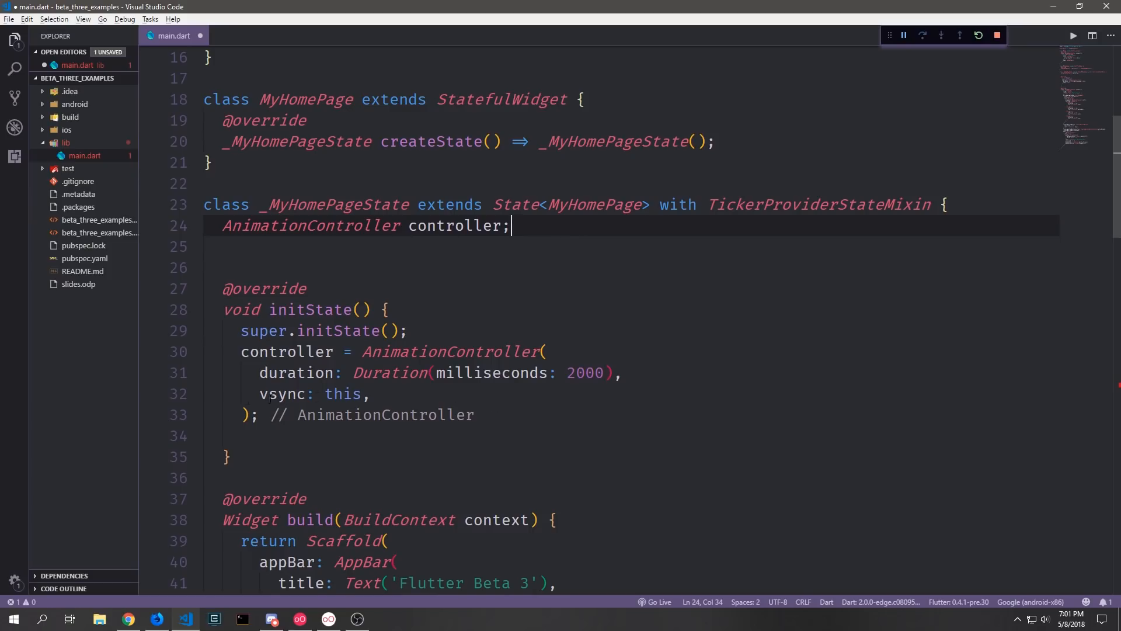
Review the controller variable and AnimationController constructor in initState.
{"action": "double_click", "coordinate": [286, 352]}
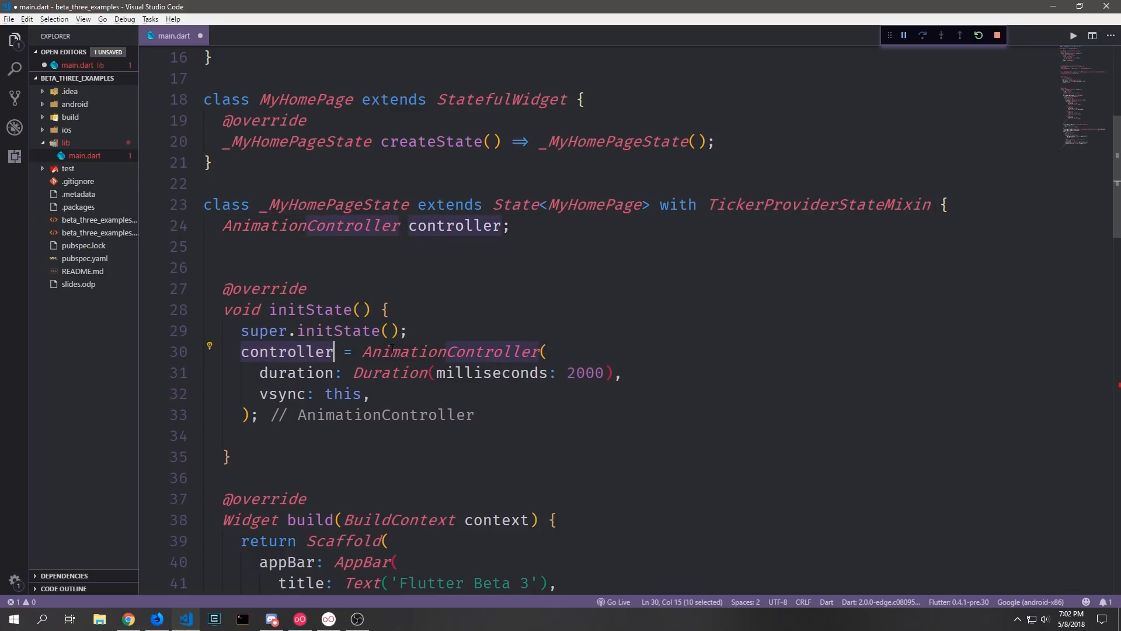
{"action": "double_click", "coordinate": [451, 352]}
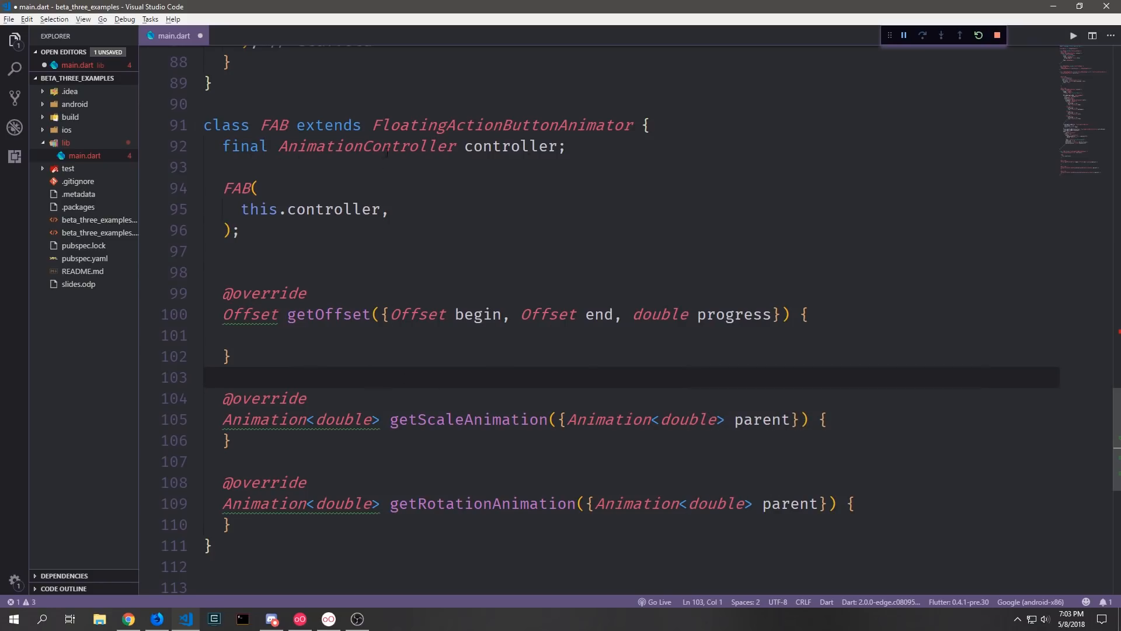
Review getOffset's begin, end and progress parameters, then paste the if/else returning begin at 0.0 else end.
{"action": "double_click", "coordinate": [366, 147]}
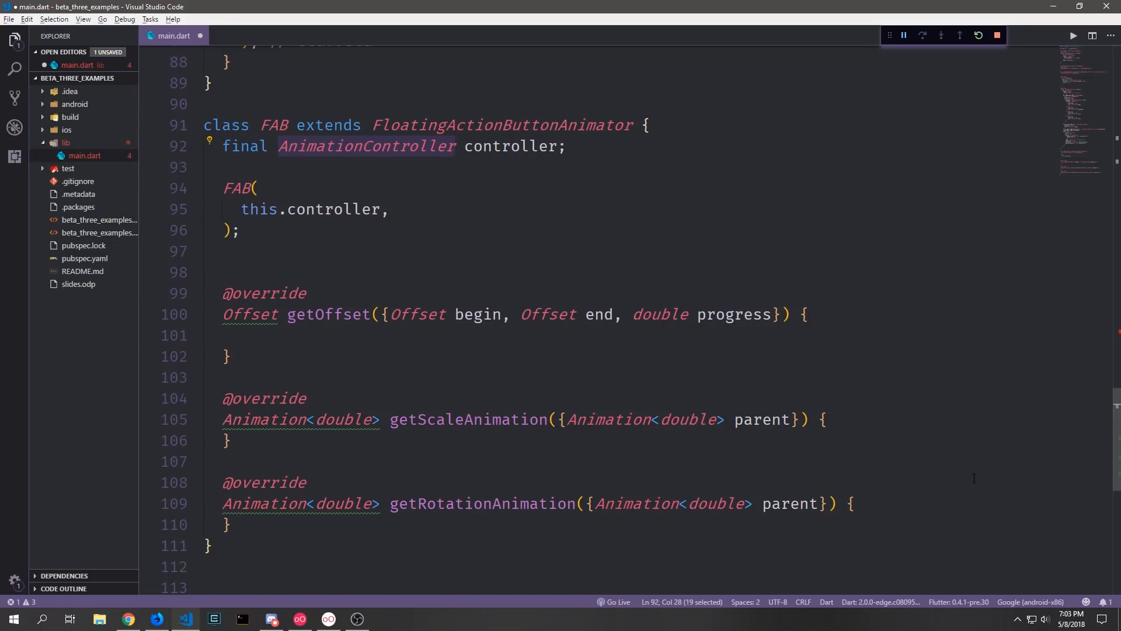
{"action": "left_click_drag", "start_coordinate": [390, 315], "coordinate": [501, 315]}
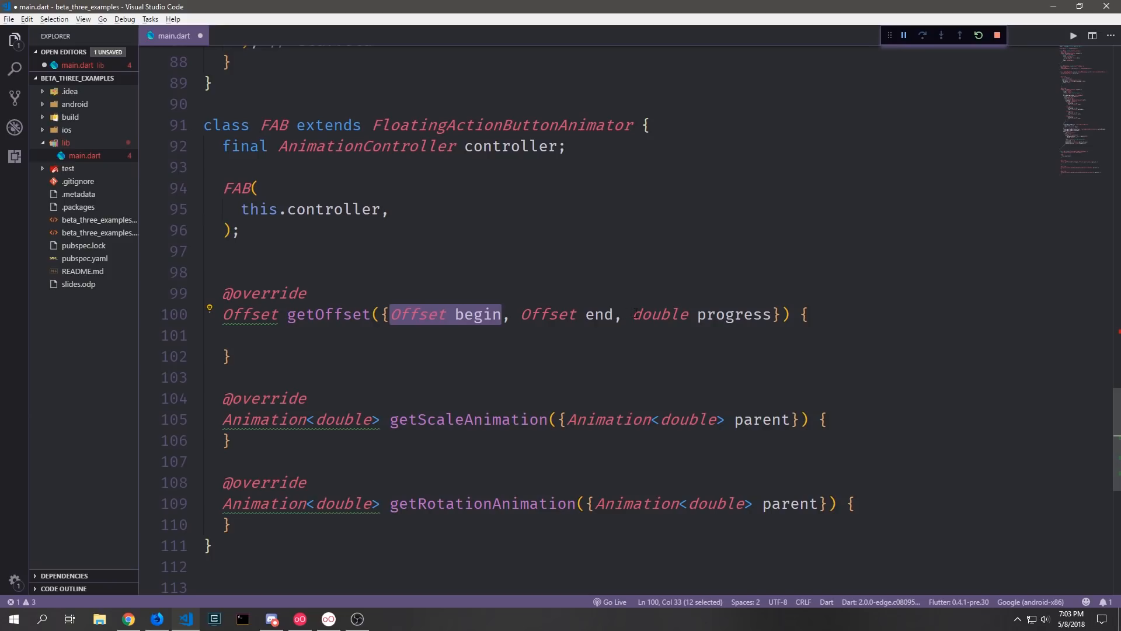
{"action": "left_click_drag", "start_coordinate": [632, 315], "coordinate": [773, 315]}
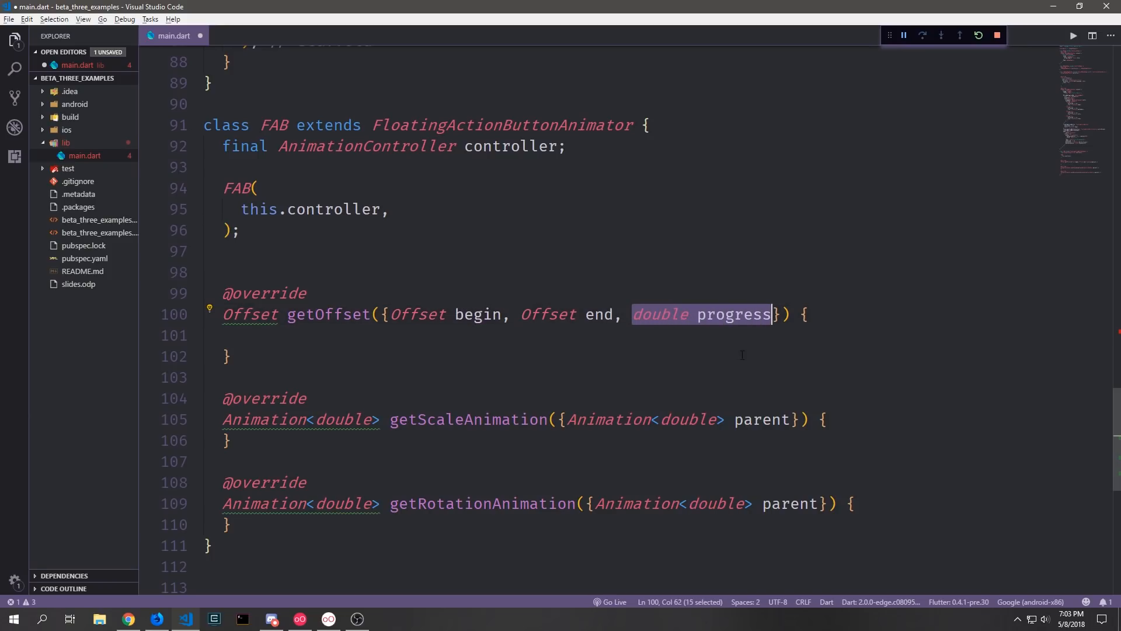
{"action": "left_click_drag", "start_coordinate": [523, 314], "coordinate": [615, 314]}
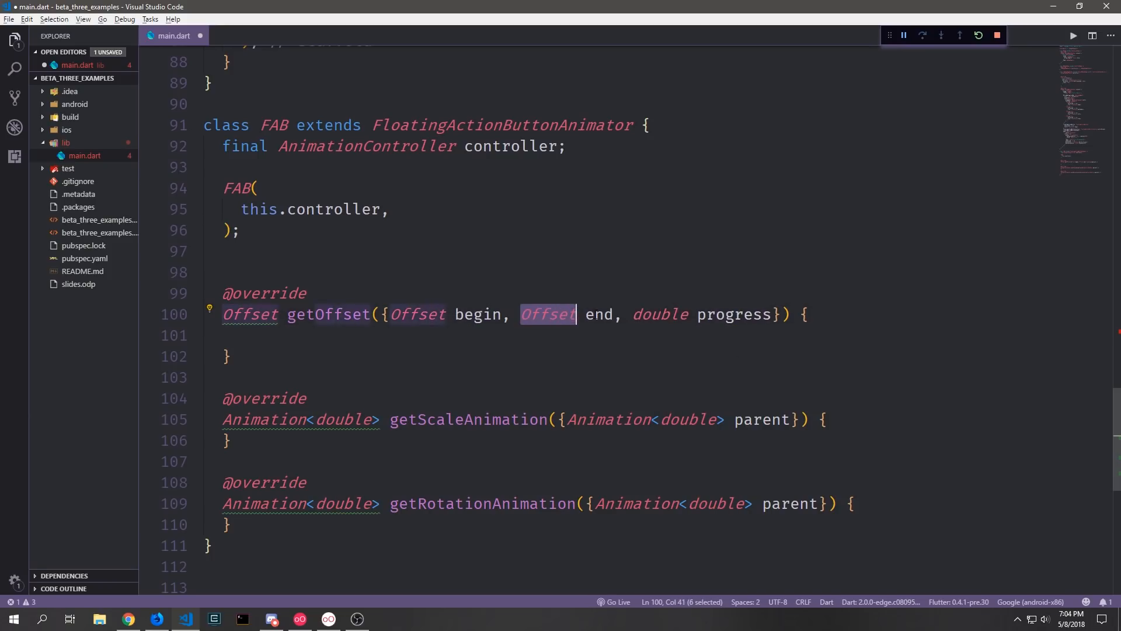
{"action": "mouse_move", "coordinate": [599, 315]}
{"action": "key", "text": "Down"}
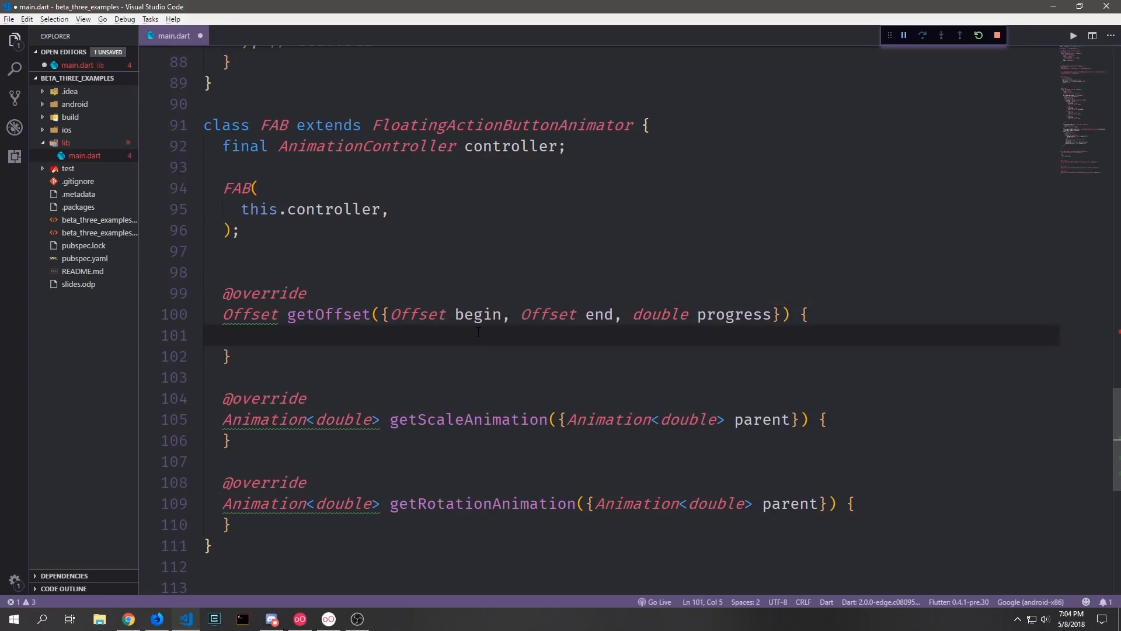
{"action": "type", "text": "if (progress == 0.0) {       return begin;     } else {       return end;     }"}
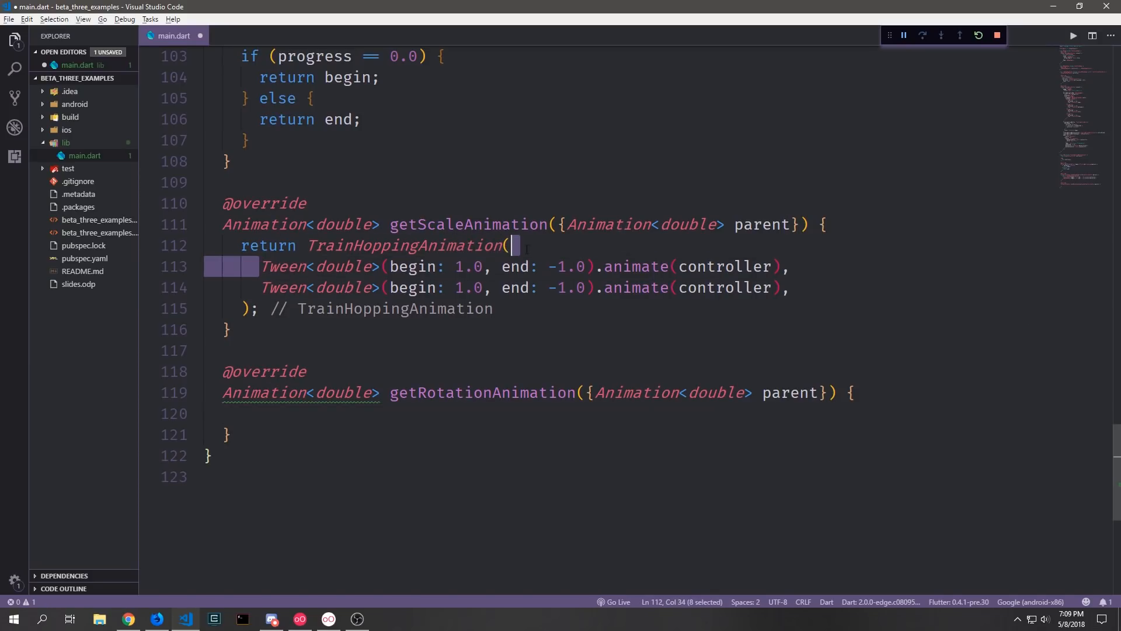
Review the two scale Tweens, their animate(controller) calls and the parent parameter.
{"action": "left_click_drag", "start_coordinate": [262, 266], "coordinate": [789, 288]}
{"action": "left_click", "coordinate": [436, 288]}
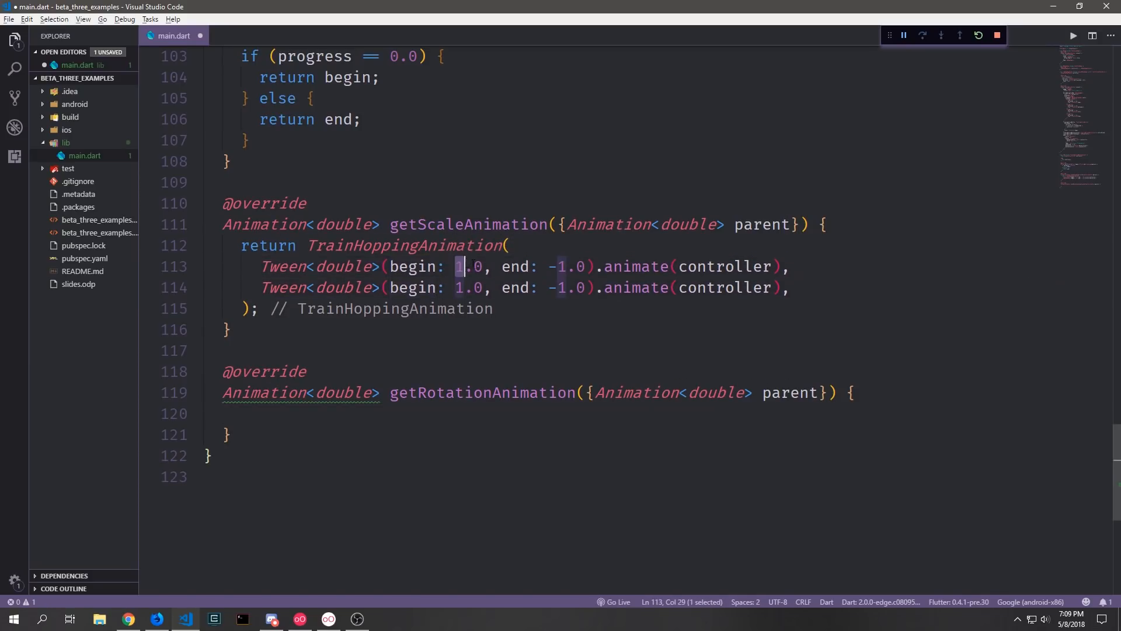
{"action": "double_click", "coordinate": [468, 266]}
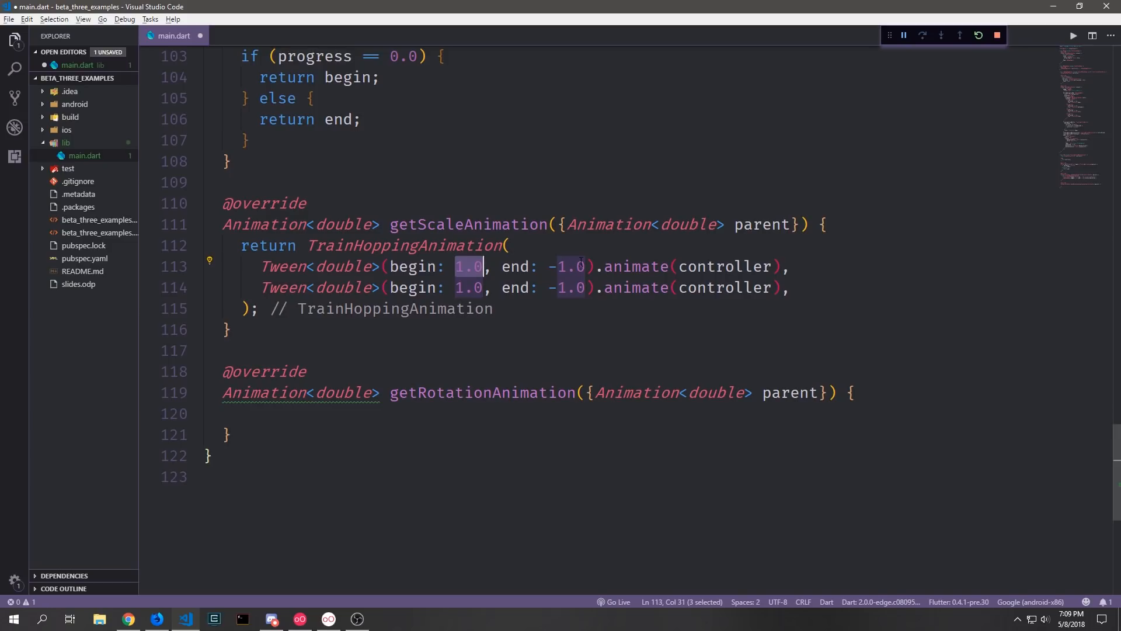
{"action": "double_click", "coordinate": [635, 267]}
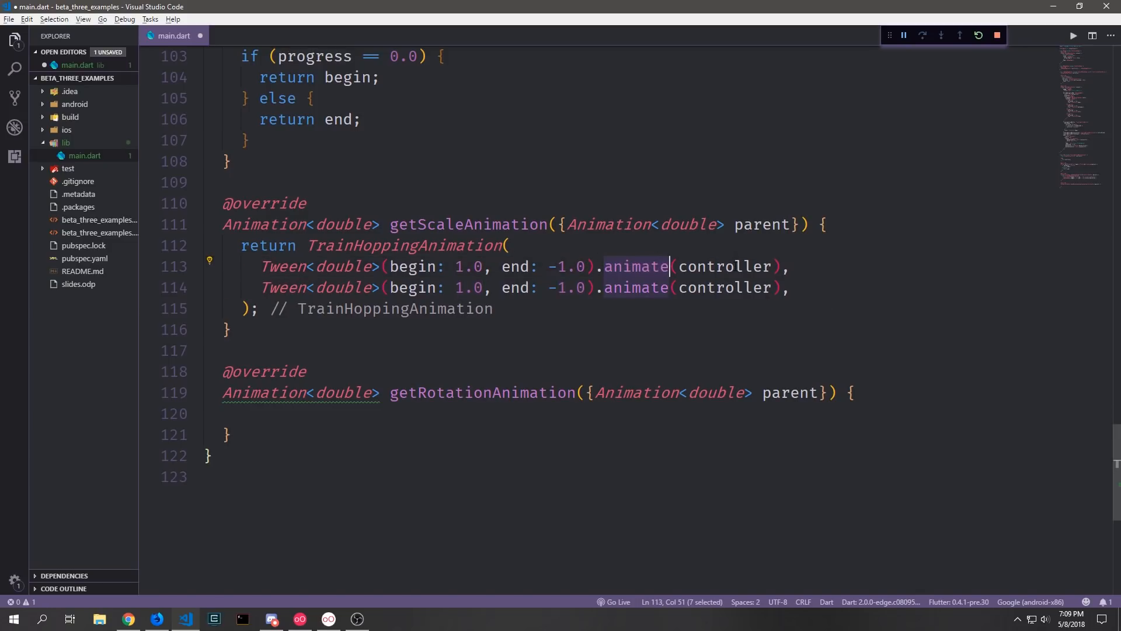
{"action": "double_click", "coordinate": [725, 266]}
{"action": "scroll", "coordinate": [725, 289], "scroll_direction": "up", "scroll_amount": 2}
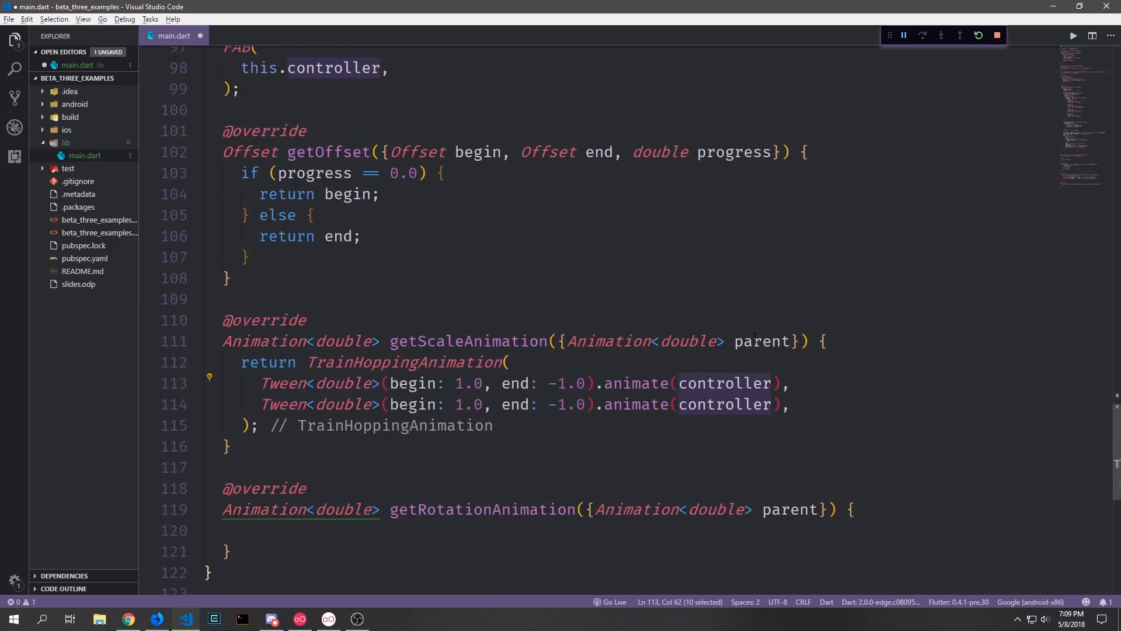
{"action": "double_click", "coordinate": [762, 341]}
Edit the second Tween's begin and end values to reverse it and save main.dart.
{"action": "double_click", "coordinate": [284, 404]}
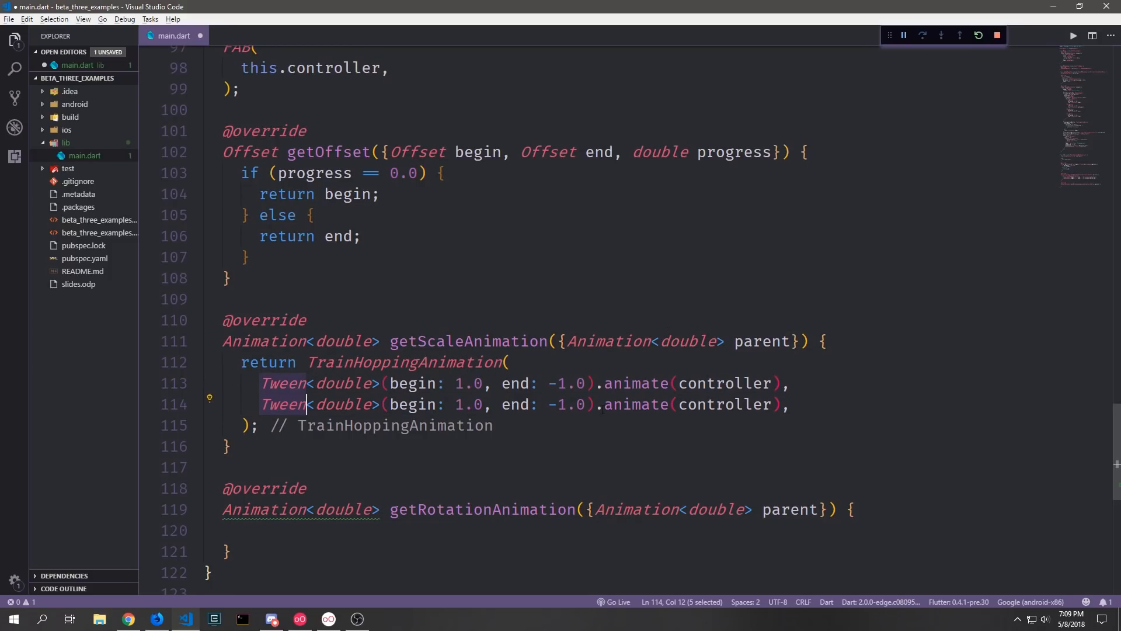
{"action": "left_click_drag", "start_coordinate": [586, 404], "coordinate": [547, 404]}
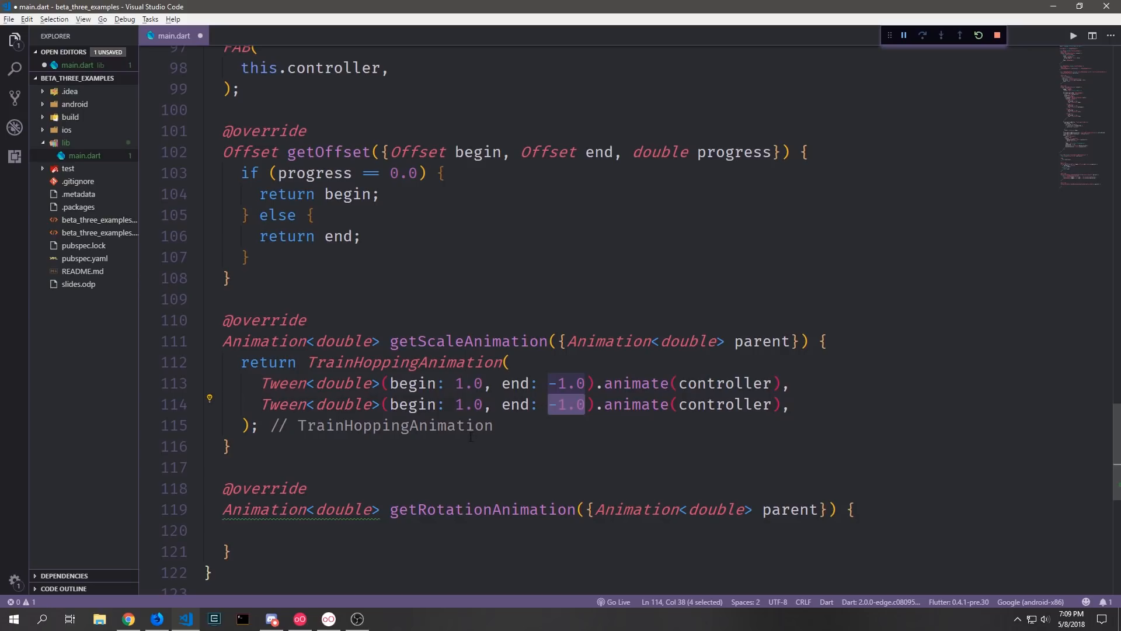
{"action": "key", "text": "Delete"}
{"action": "double_click", "coordinate": [469, 403]}
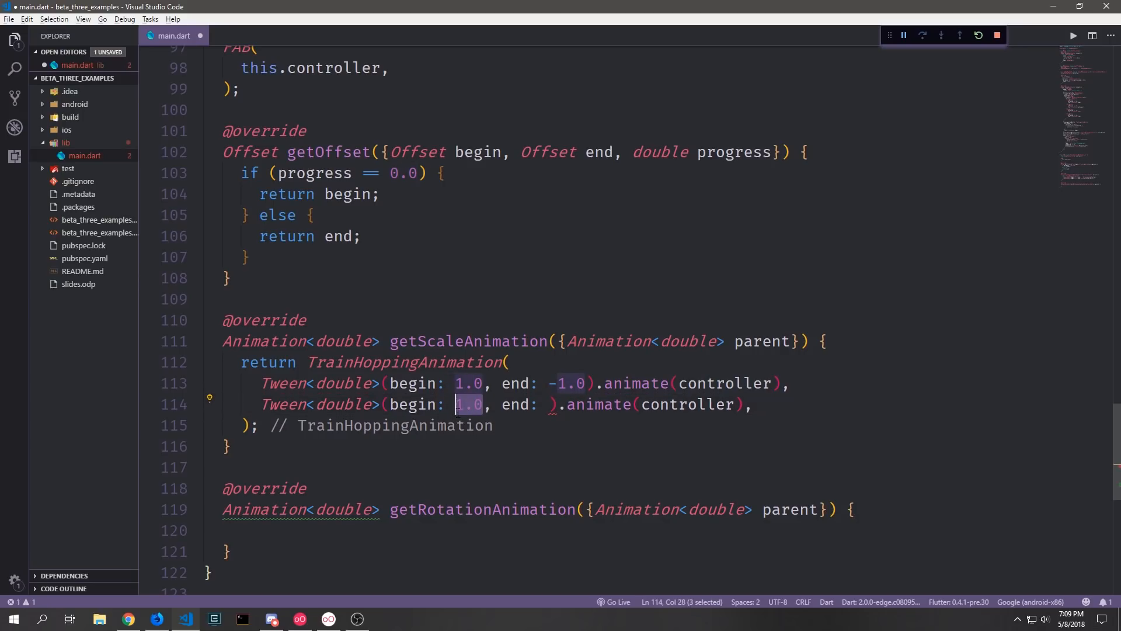
{"action": "type", "text": "-1.0"}
{"action": "left_click", "coordinate": [552, 404]}
{"action": "type", "text": "1."}
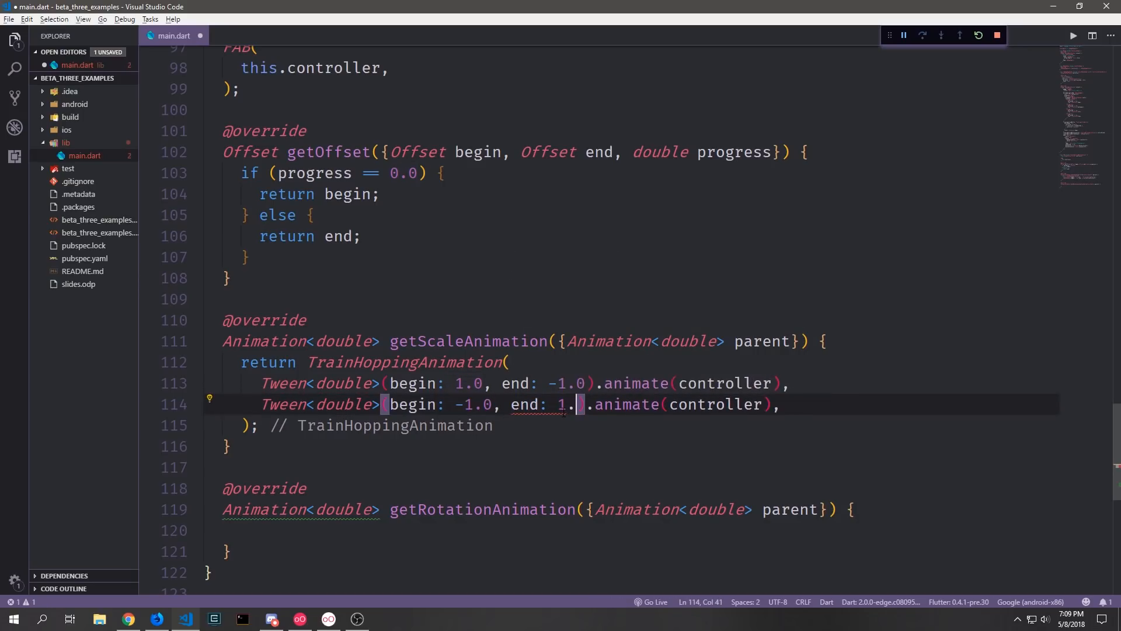
{"action": "type", "text": "0"}
{"action": "key", "text": "ctrl+s"}
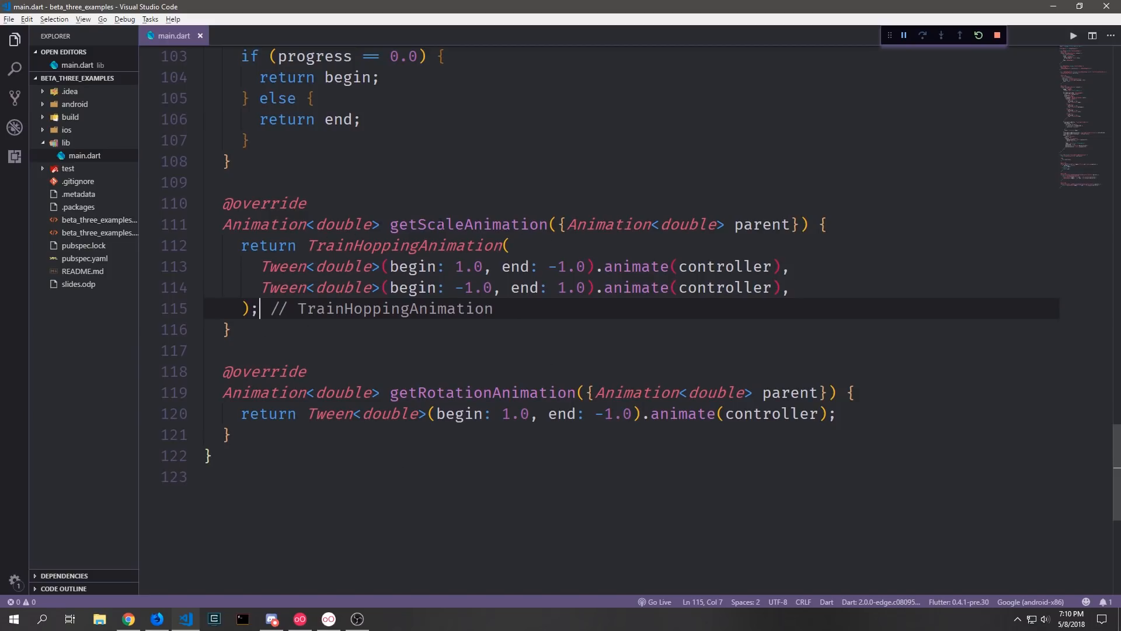
{"action": "scroll", "coordinate": [1116, 324], "scroll_direction": "up", "scroll_amount": 10}
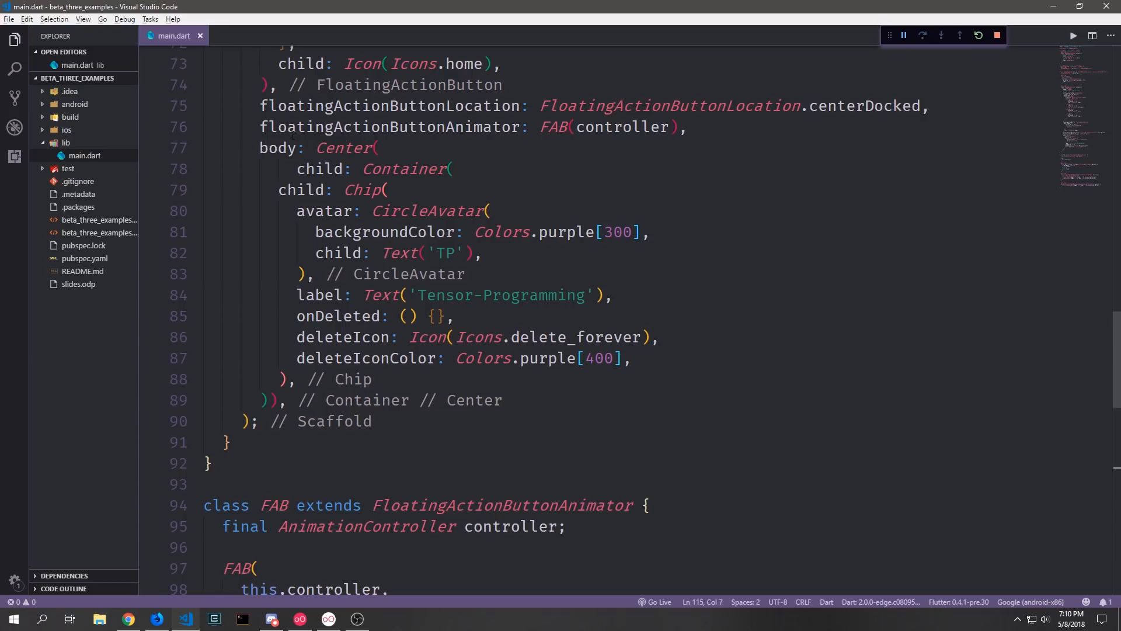
Review the FAB(controller) wiring and the onPressed forward/reverse calls in main.dart.
{"action": "double_click", "coordinate": [554, 127]}
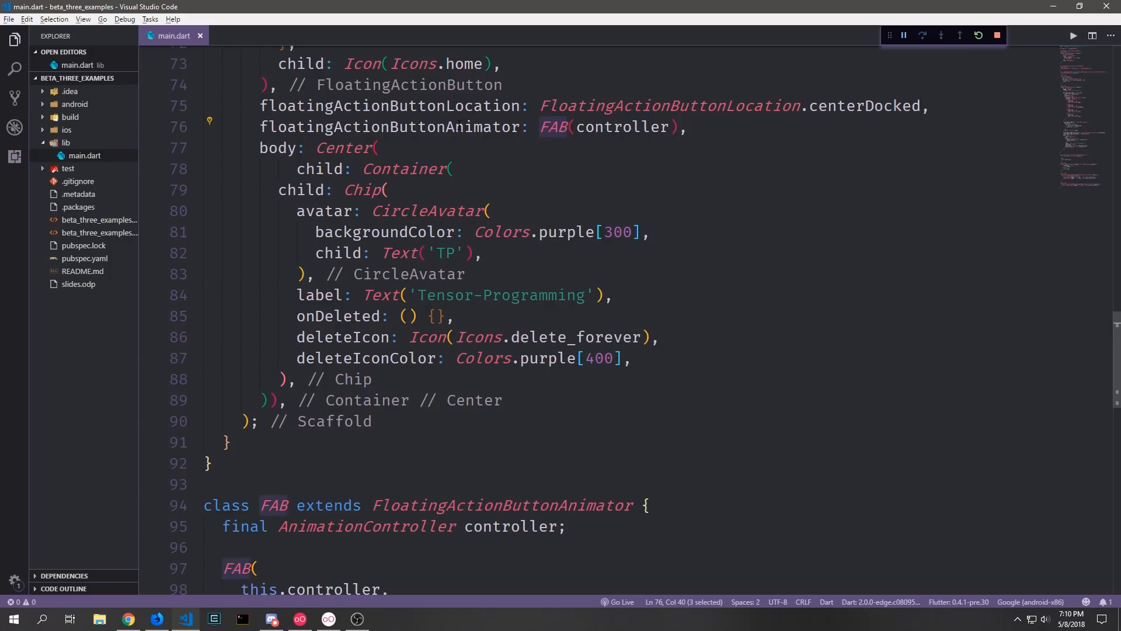
{"action": "double_click", "coordinate": [623, 126]}
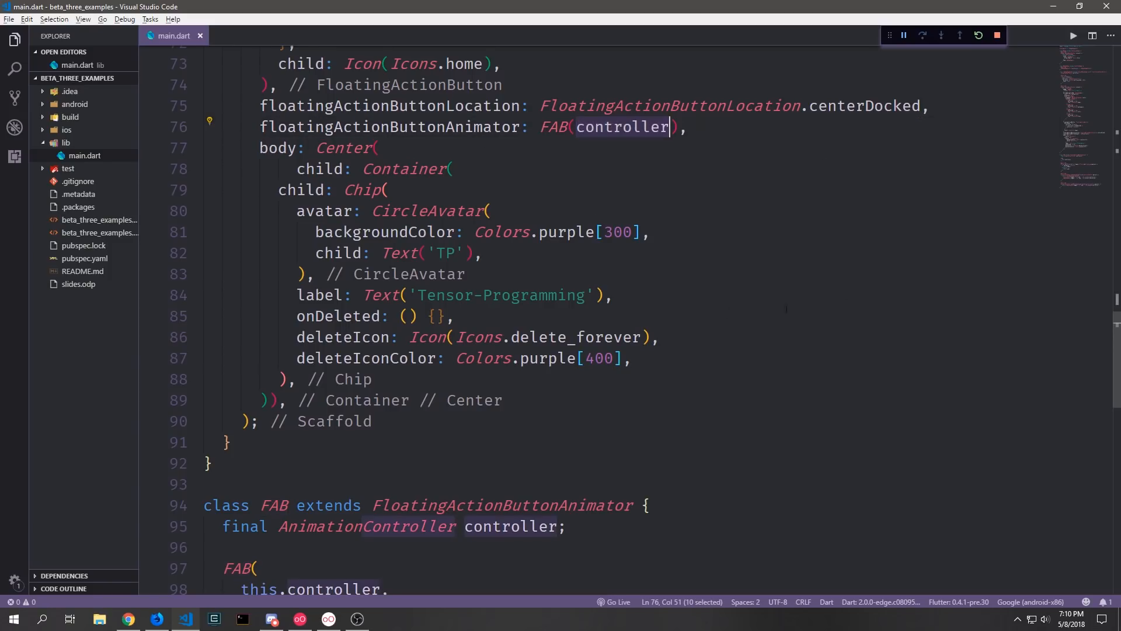
{"action": "scroll", "coordinate": [613, 307], "scroll_direction": "up", "scroll_amount": 6}
{"action": "left_click", "coordinate": [419, 288]}
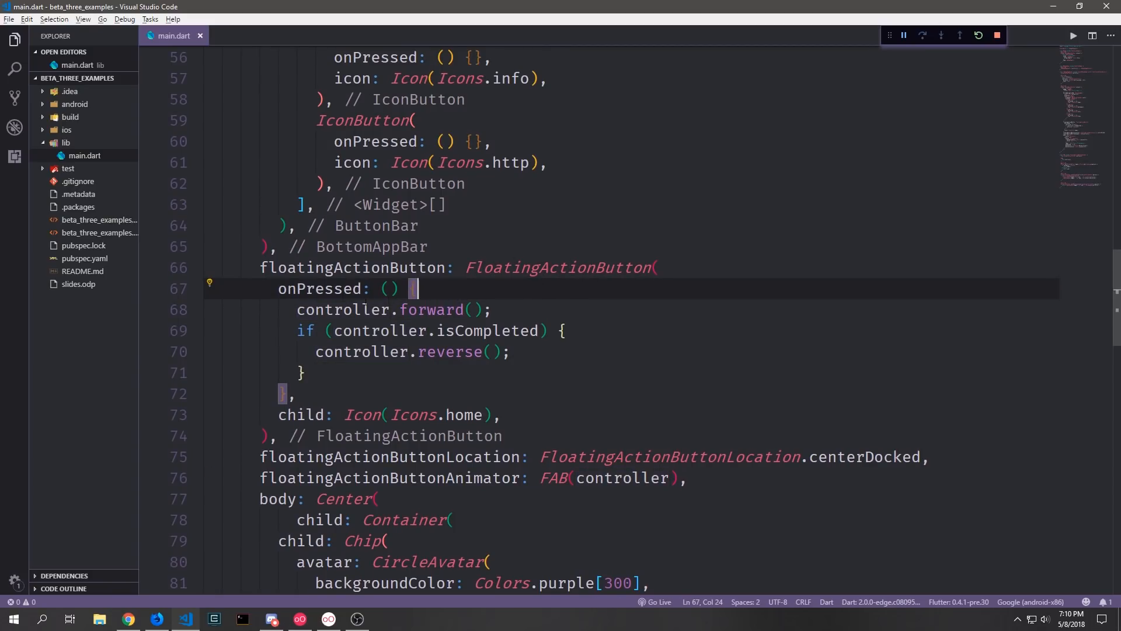
{"action": "double_click", "coordinate": [343, 309]}
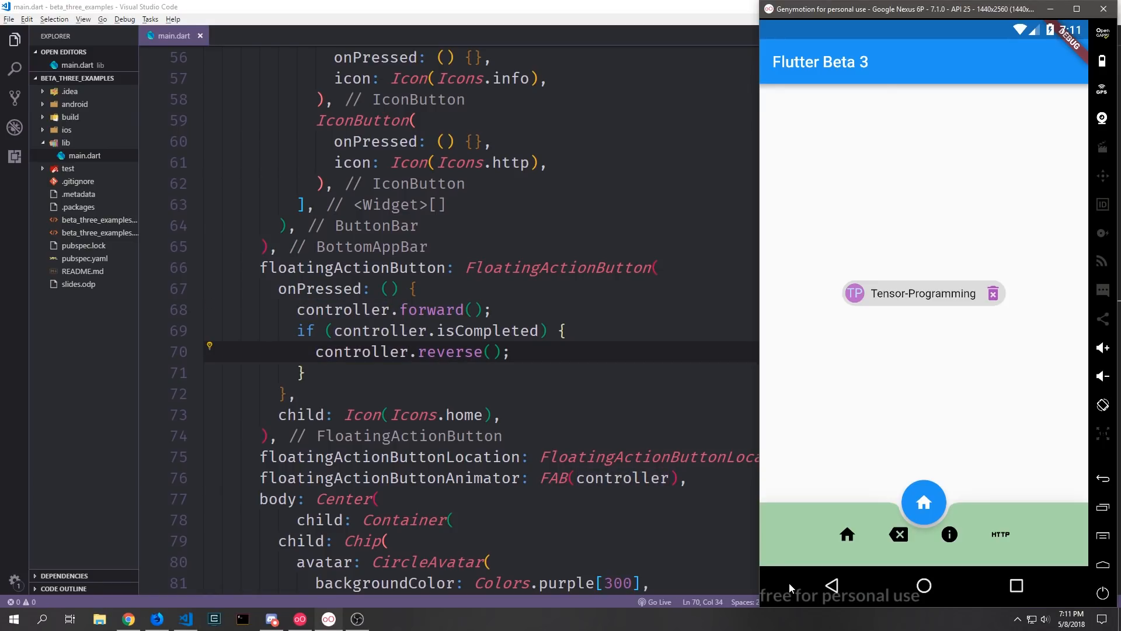
Tap the round home FAB in the emulator several times to replay its shrink animation.
{"action": "left_click", "coordinate": [925, 502]}
{"action": "left_click", "coordinate": [924, 495]}
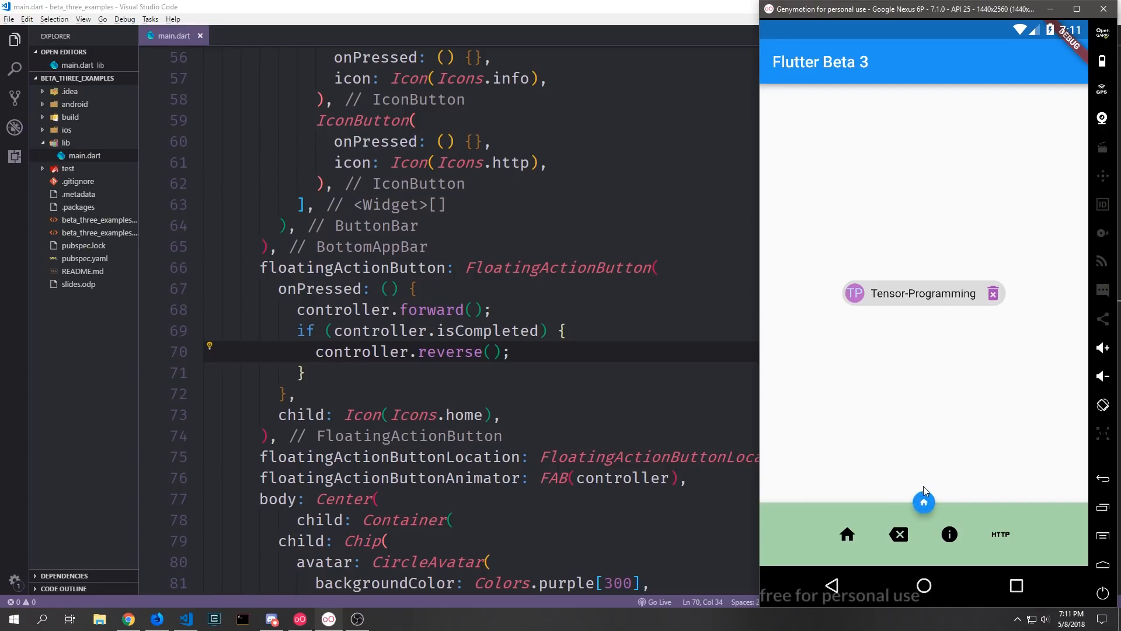
{"action": "left_click", "coordinate": [928, 504]}
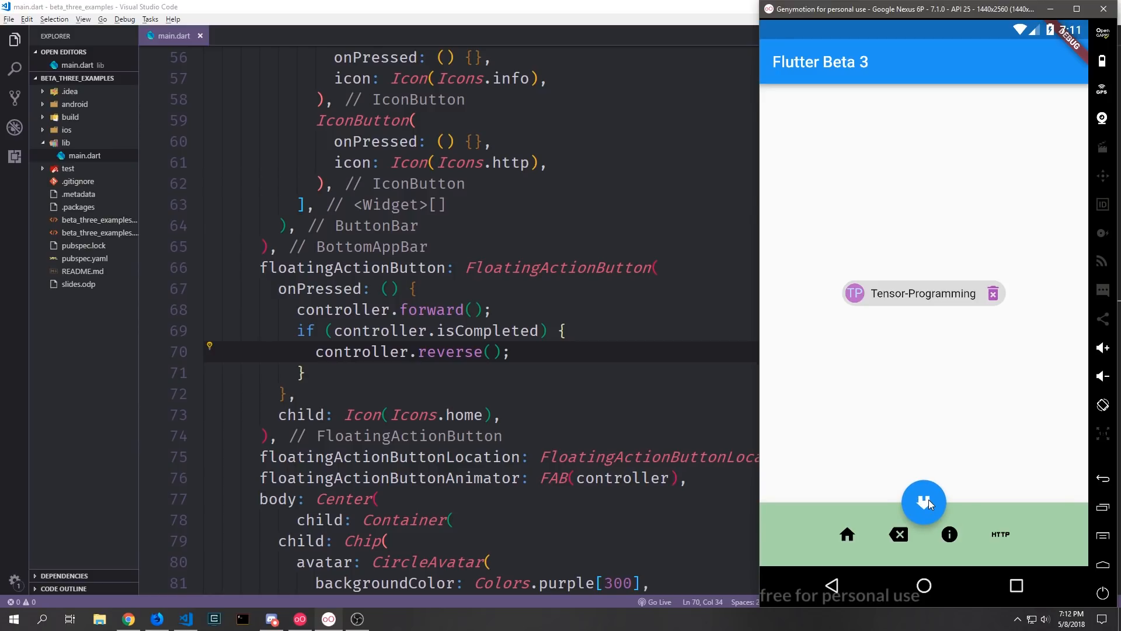
{"action": "left_click", "coordinate": [928, 502]}
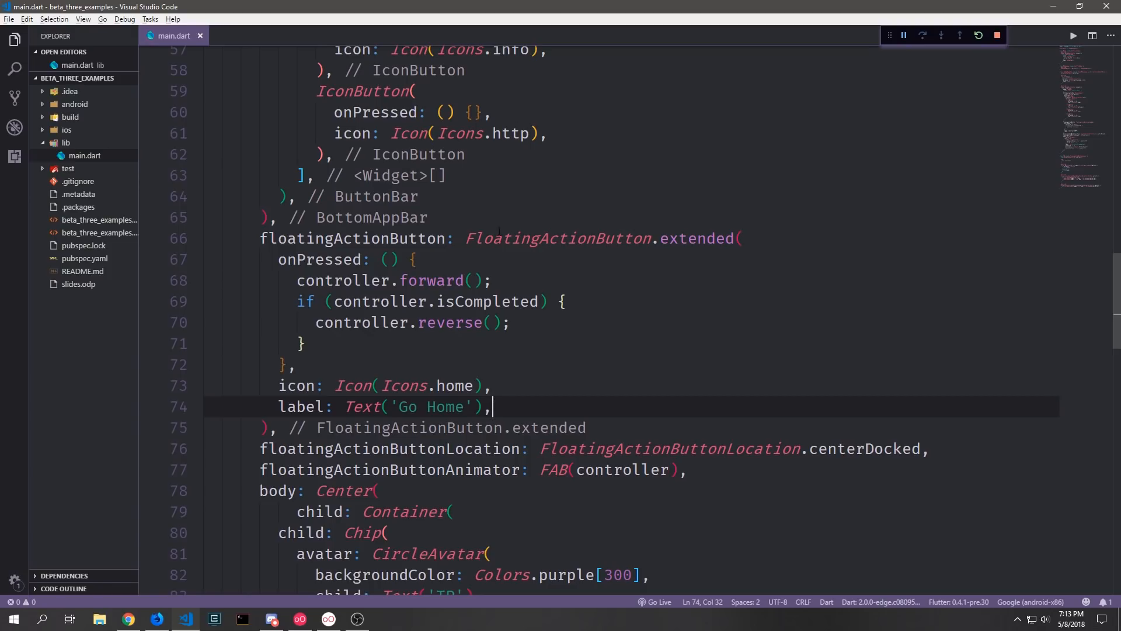
Highlight the .extended constructor, home icon and 'Go Home' label lines, then reload the app.
{"action": "double_click", "coordinate": [697, 238]}
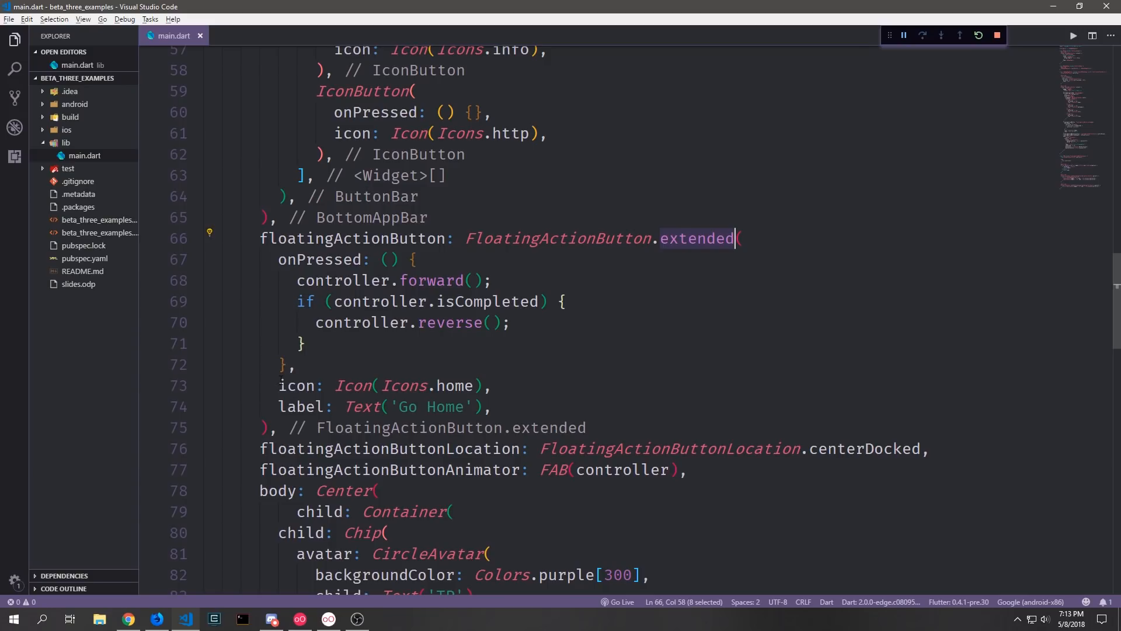
{"action": "left_click_drag", "start_coordinate": [279, 386], "coordinate": [495, 386]}
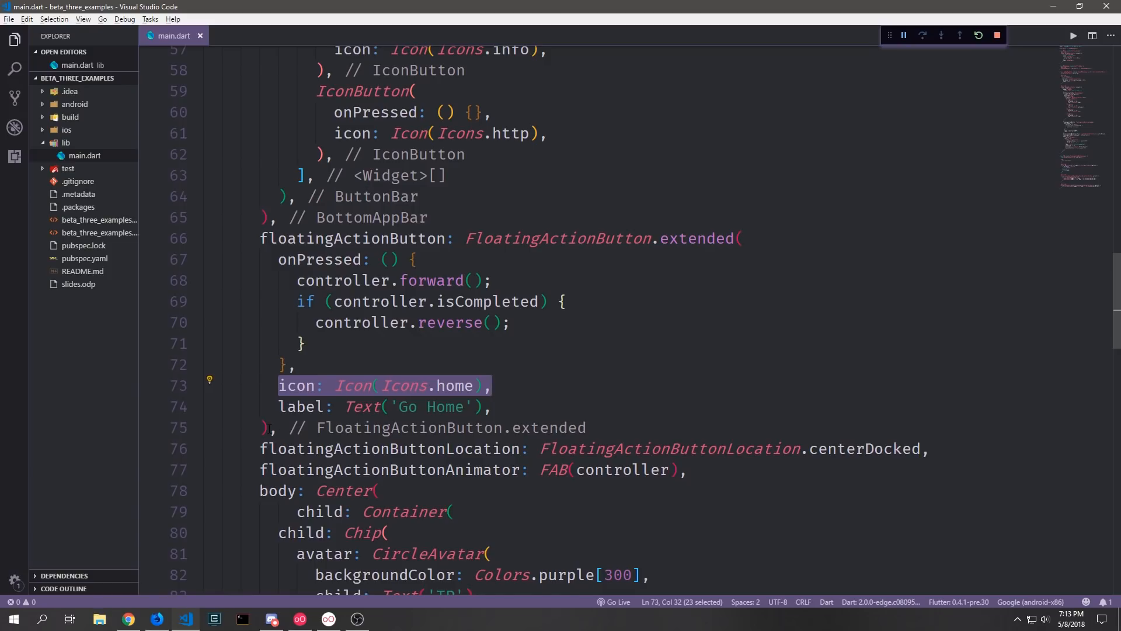
{"action": "left_click_drag", "start_coordinate": [282, 407], "coordinate": [496, 407]}
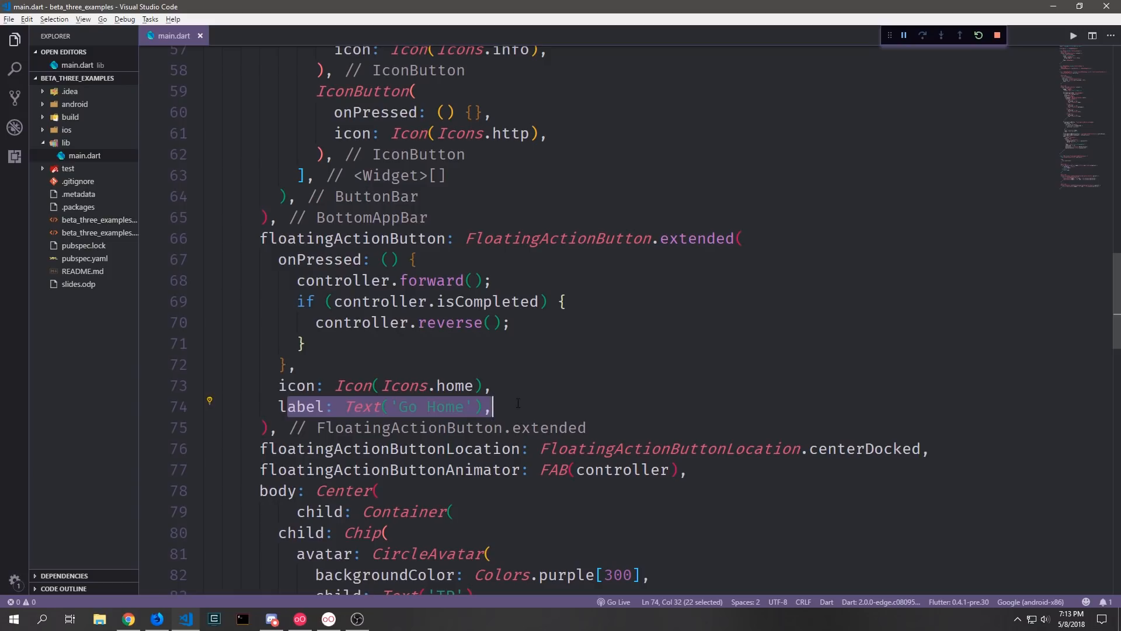
{"action": "key", "text": "alt+Tab"}
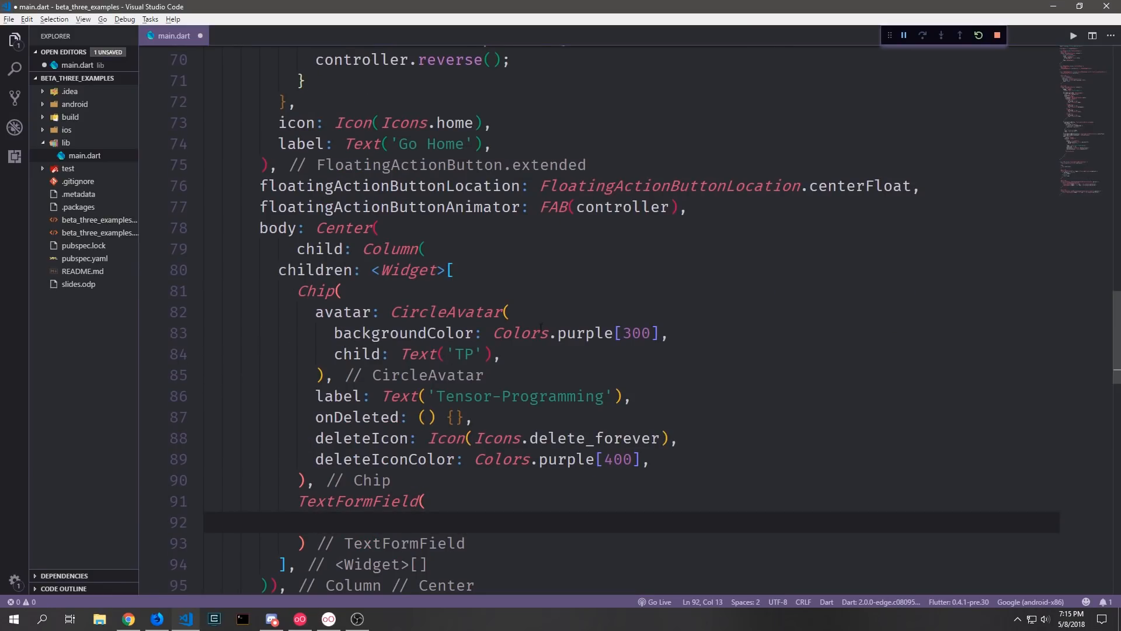
{"action": "scroll", "coordinate": [631, 351], "scroll_direction": "down", "scroll_amount": 4}
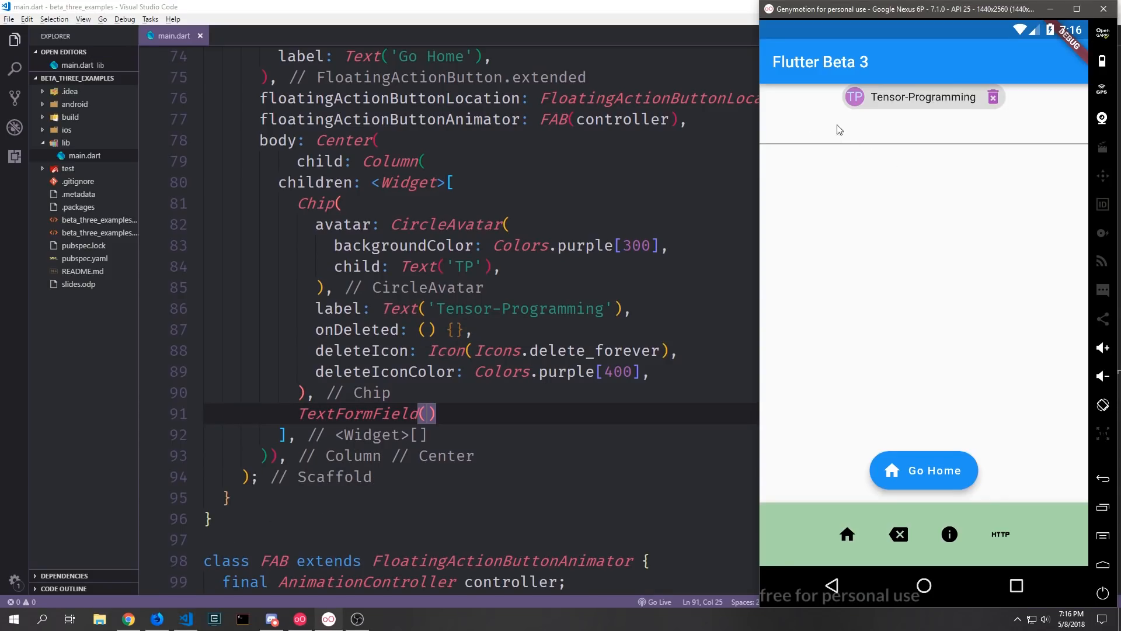
Focus the new text field in the running app to test it.
{"action": "left_click", "coordinate": [911, 132]}
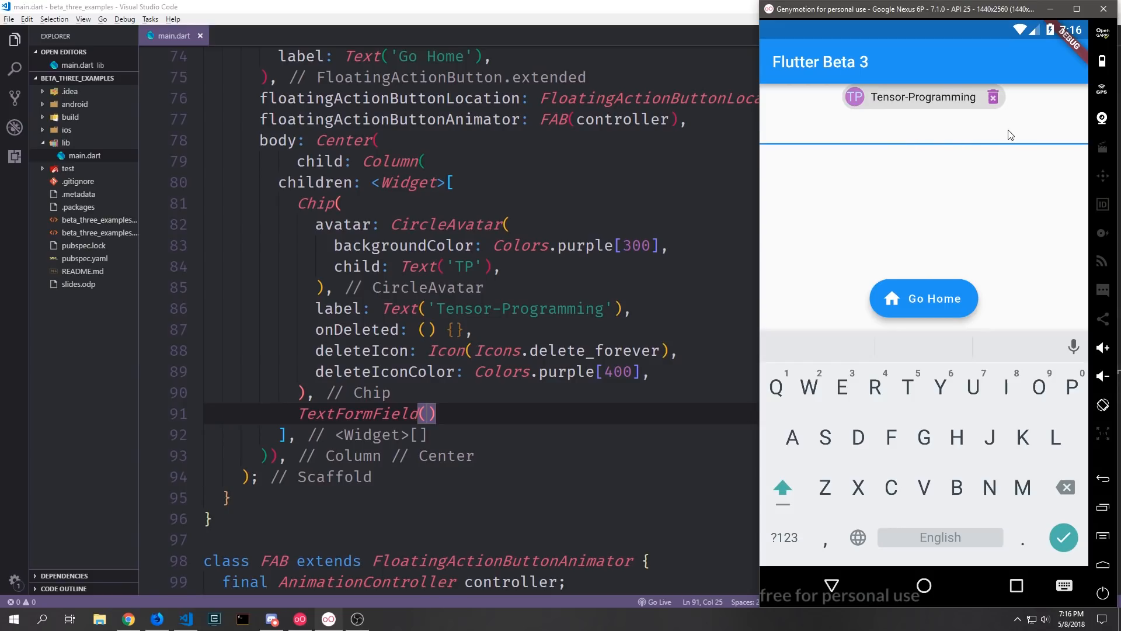
{"action": "type", "text": "G"}
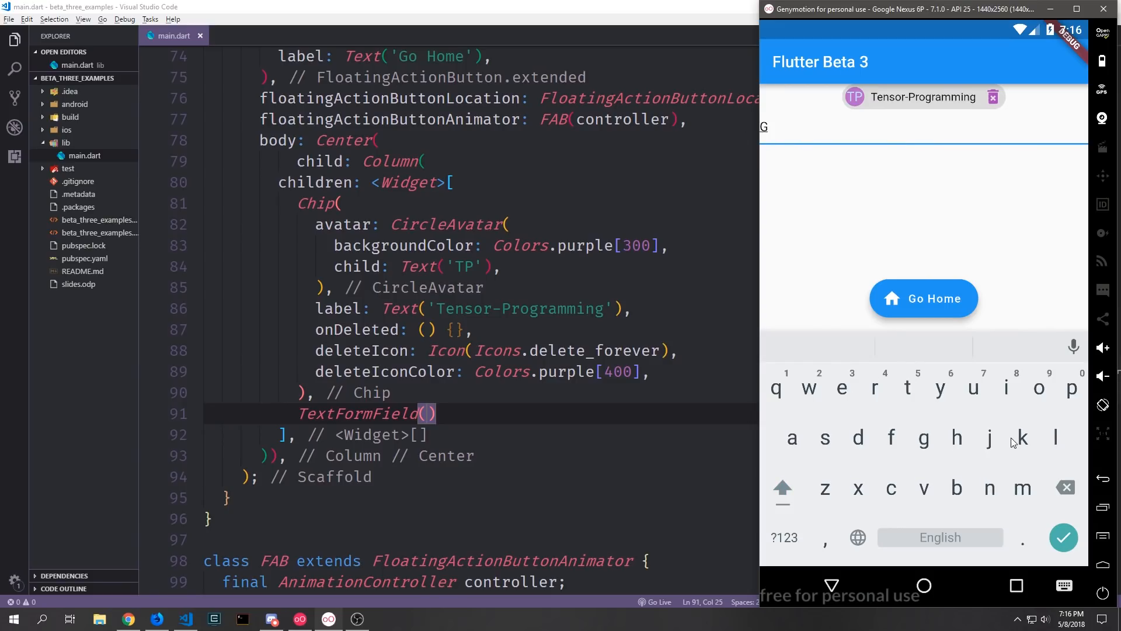
{"action": "type", "text": "kftjk"}
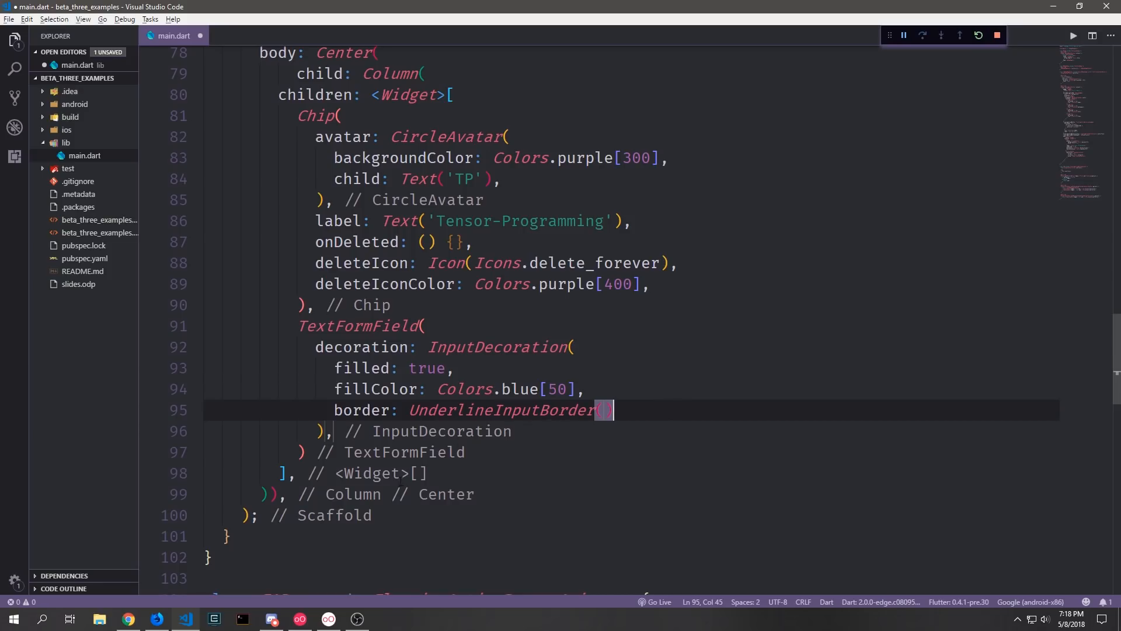
Reload to preview the outline and UnderlineInputBorder fields, test the second field, return to code.
{"action": "mouse_move", "coordinate": [501, 410]}
{"action": "key", "text": "alt+Tab"}
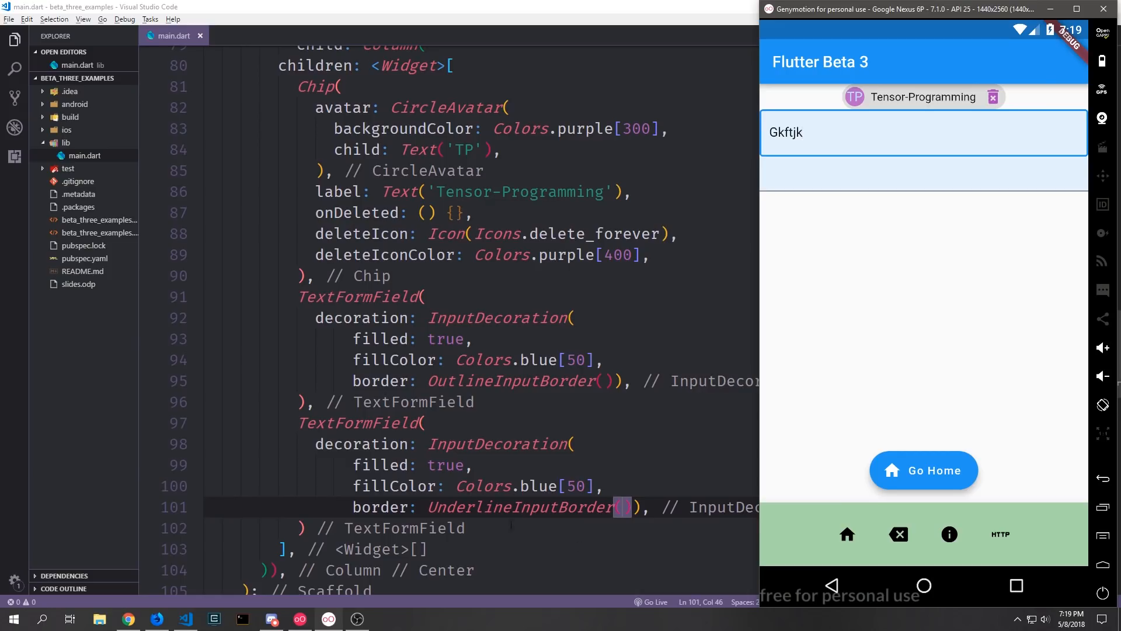
{"action": "key", "text": "alt+Tab"}
{"action": "double_click", "coordinate": [521, 508]}
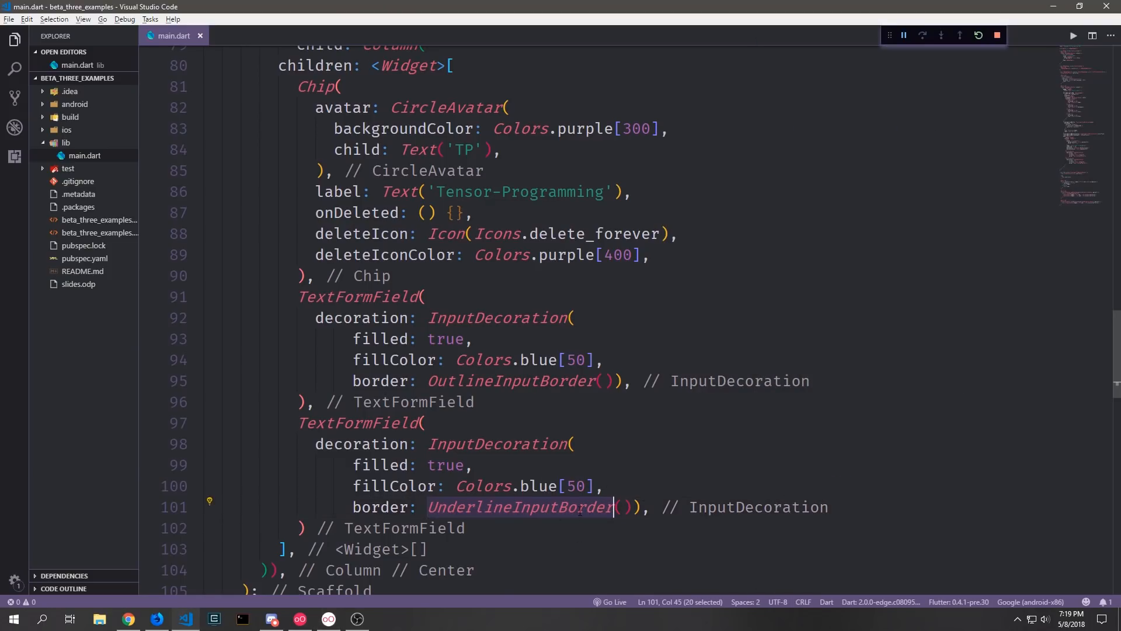
{"action": "key", "text": "alt+Tab"}
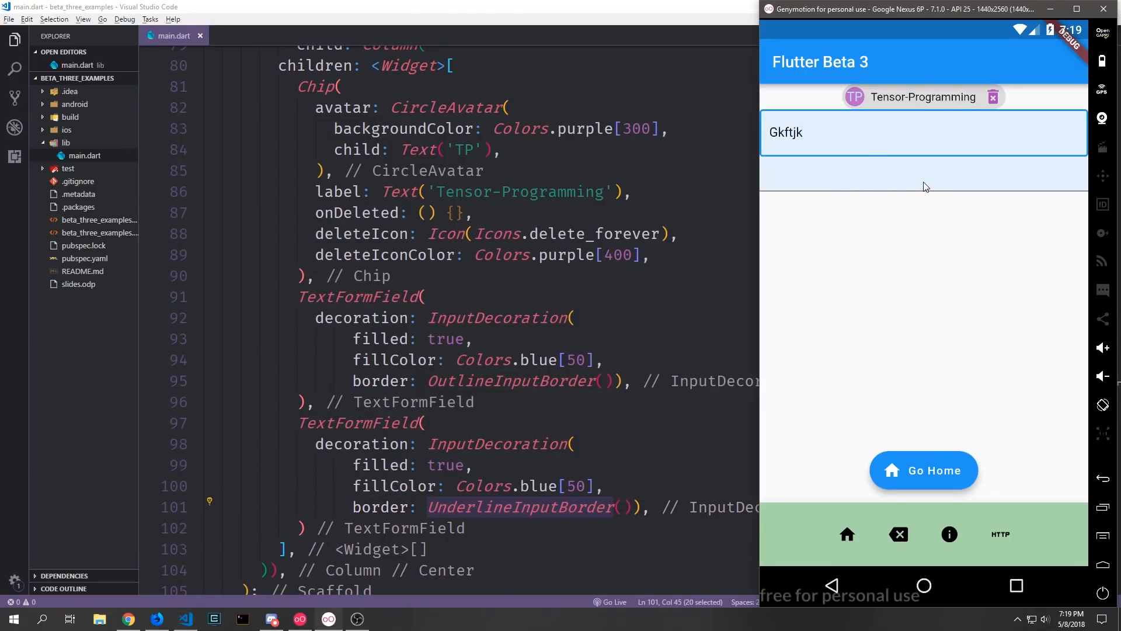
{"action": "left_click", "coordinate": [861, 173]}
{"action": "left_click", "coordinate": [546, 444]}
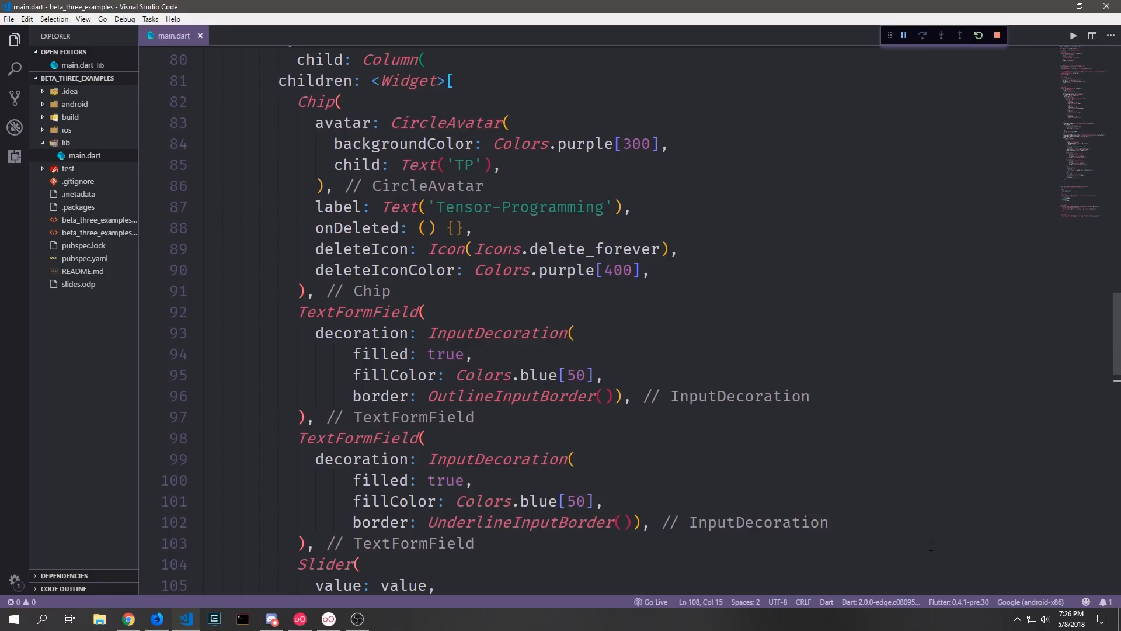
In Cmder run 'flutter channel master' then 'flutter upgrade'.
{"action": "key", "text": "alt+Tab"}
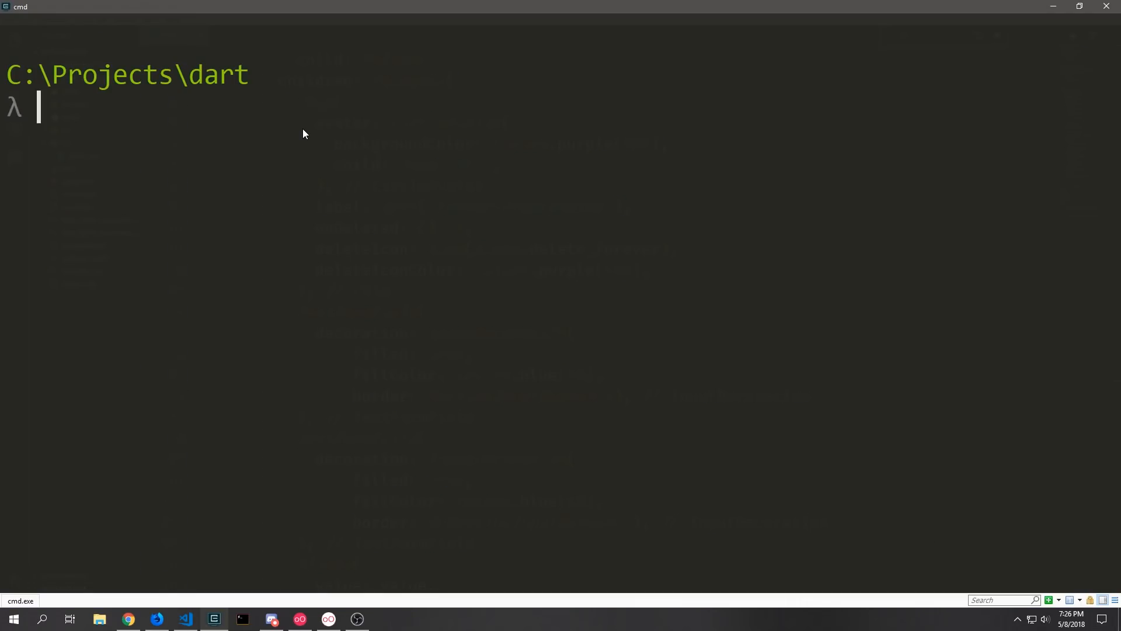
{"action": "type", "text": "flu"}
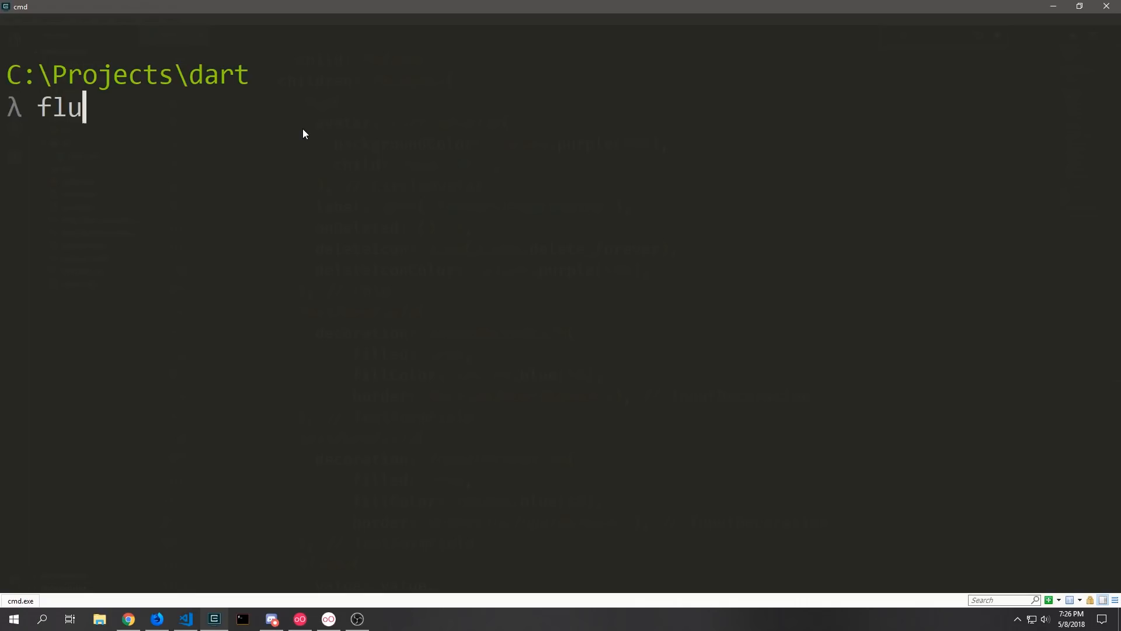
{"action": "type", "text": "tter "}
{"action": "type", "text": "channel master"}
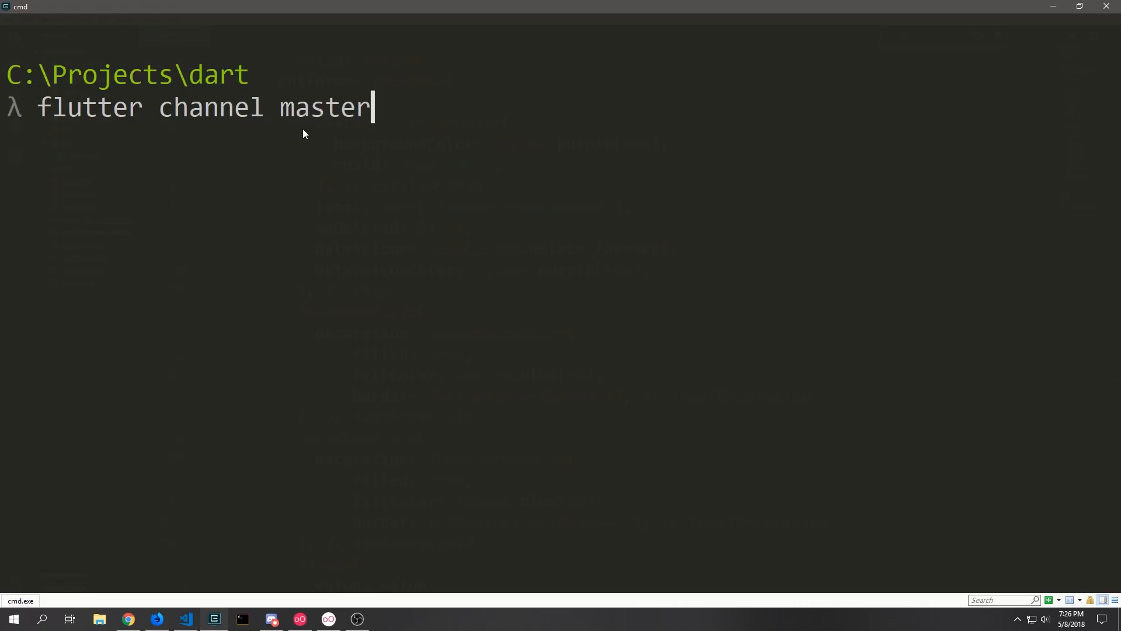
{"action": "key", "text": "Return"}
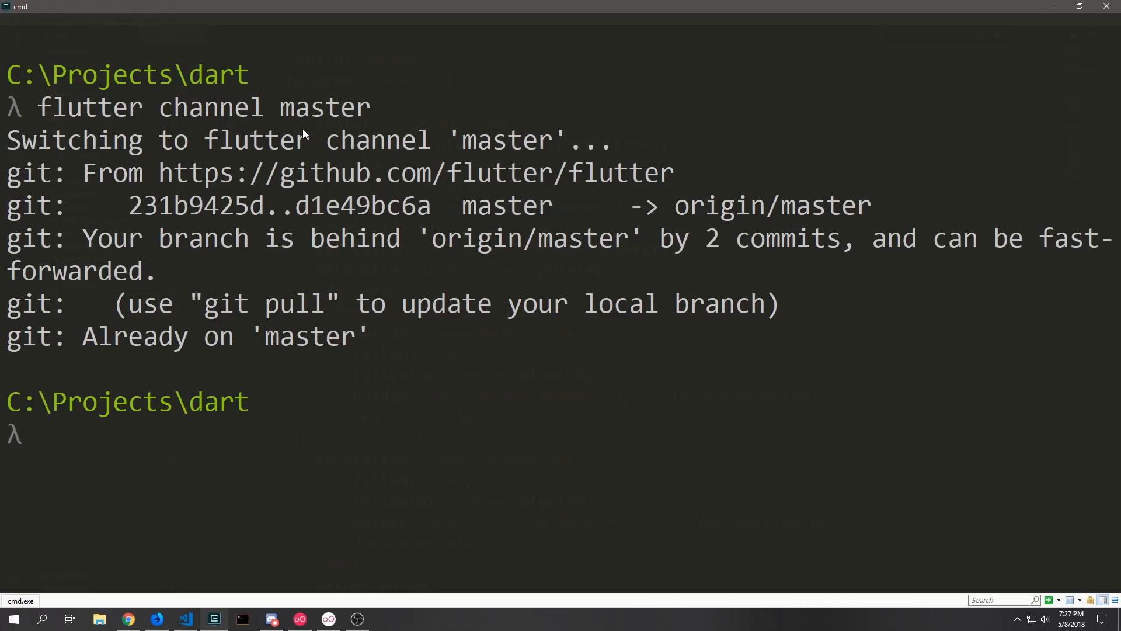
{"action": "type", "text": "flutter upgrade"}
{"action": "key", "text": "Return"}
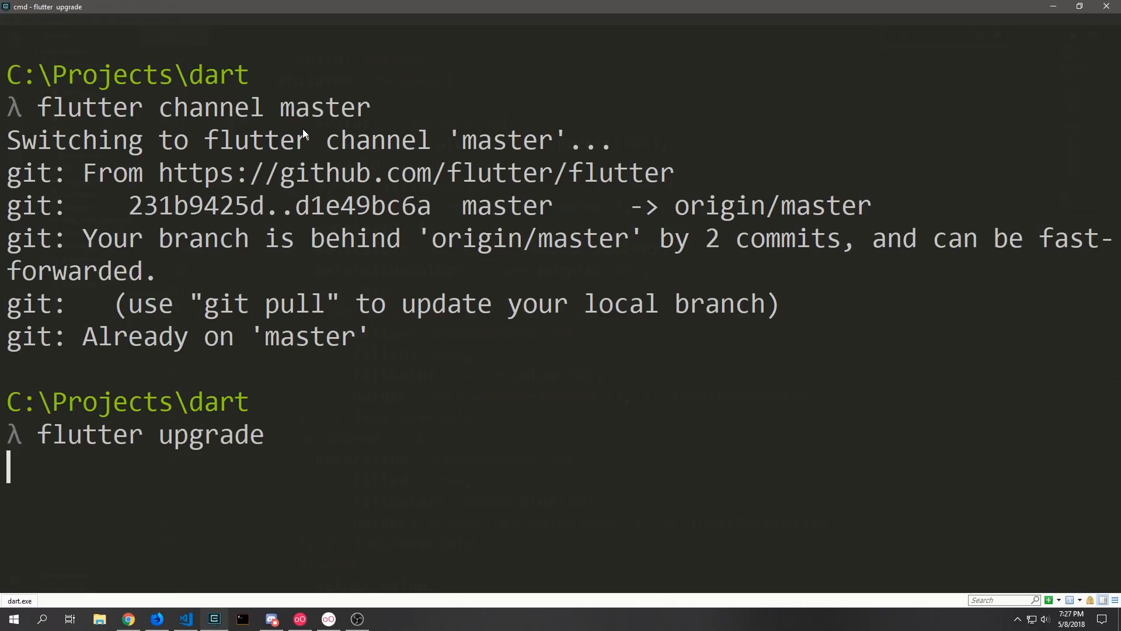